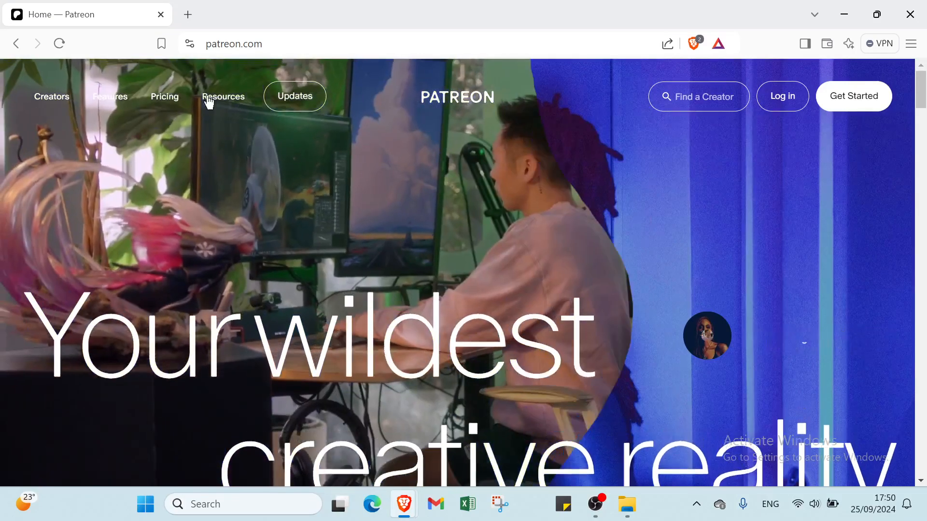
# - Open Patreon's pricing page and look over its core features and introductory section
pyautogui.click(215, 97)
pyautogui.click(204, 44)
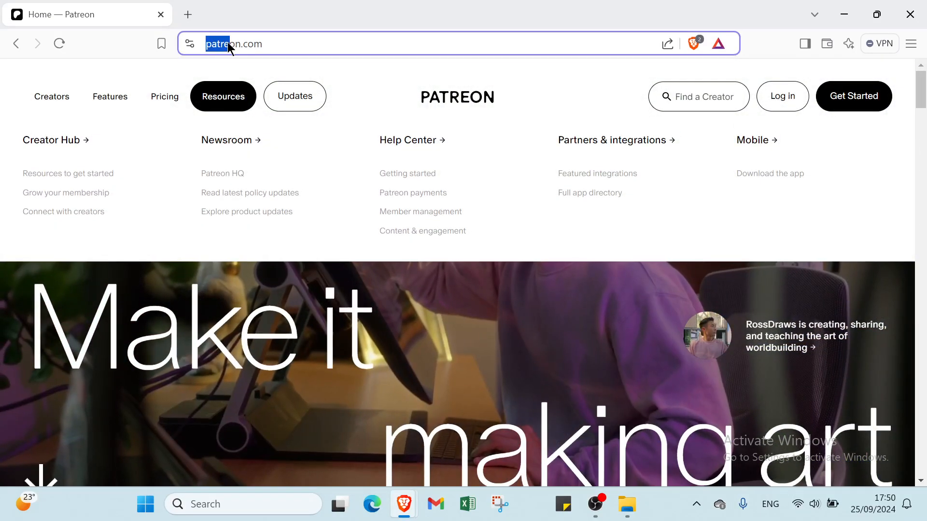
pyautogui.click(304, 37)
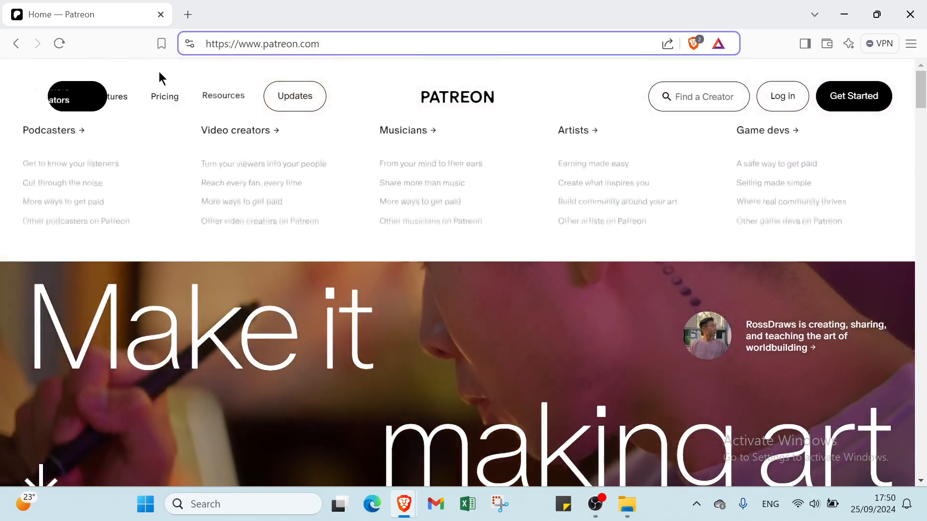
pyautogui.click(165, 101)
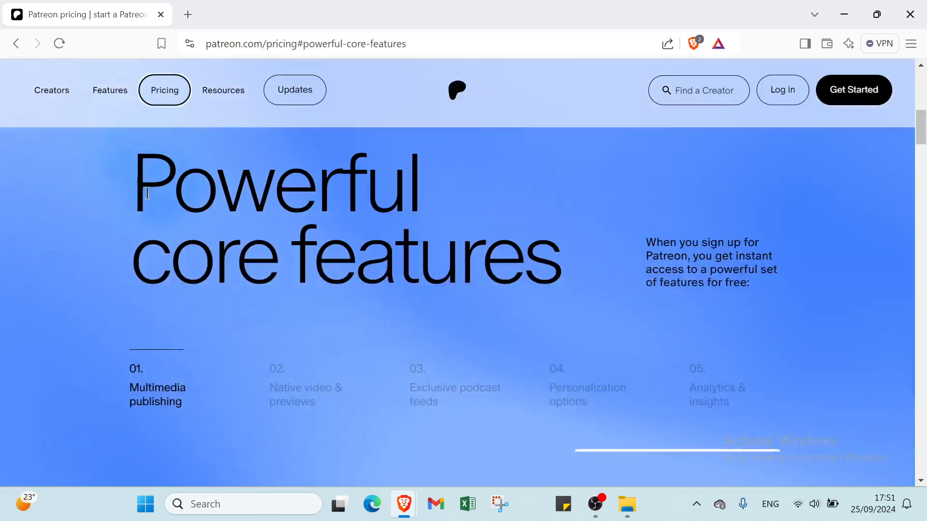
pyautogui.moveTo(55, 93)
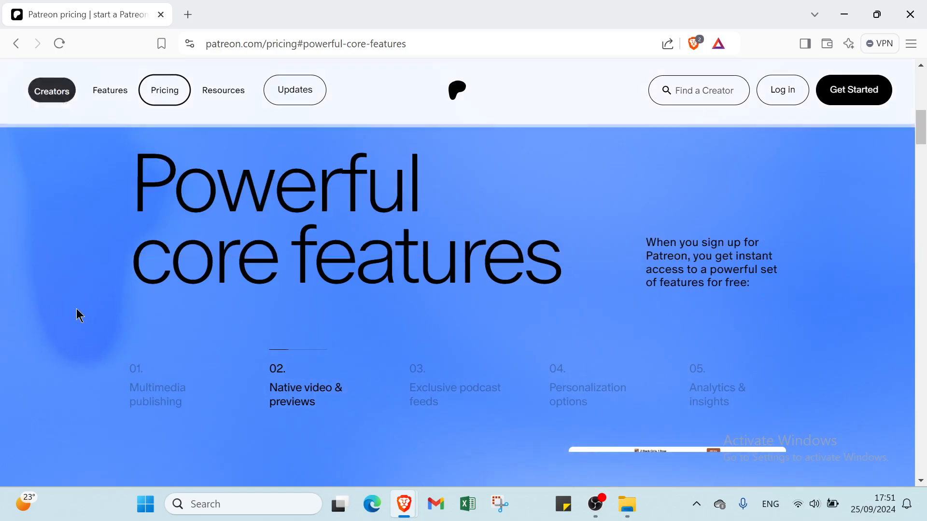
pyautogui.scroll(6, 134, 204)
pyautogui.scroll(5, 216, 215)
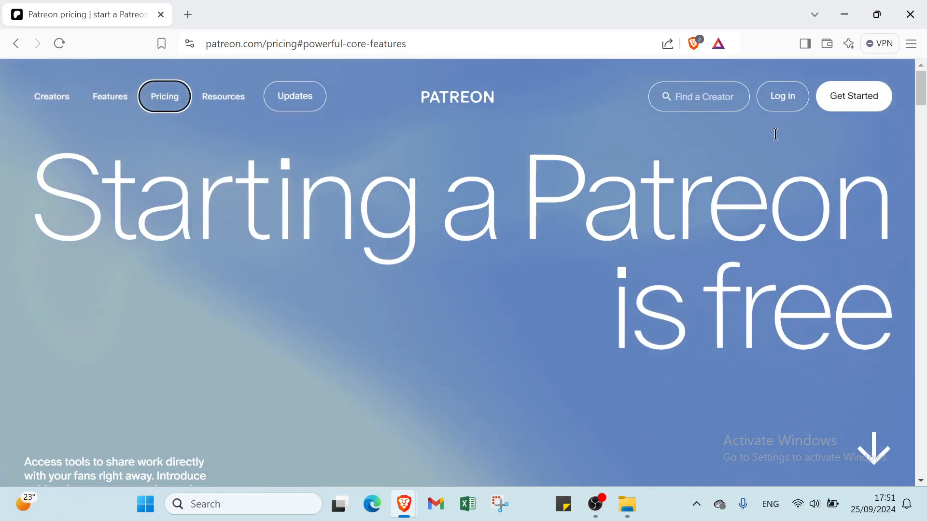
# - View the creator sign-up page, and return to the Patreon home page
pyautogui.click(836, 96)
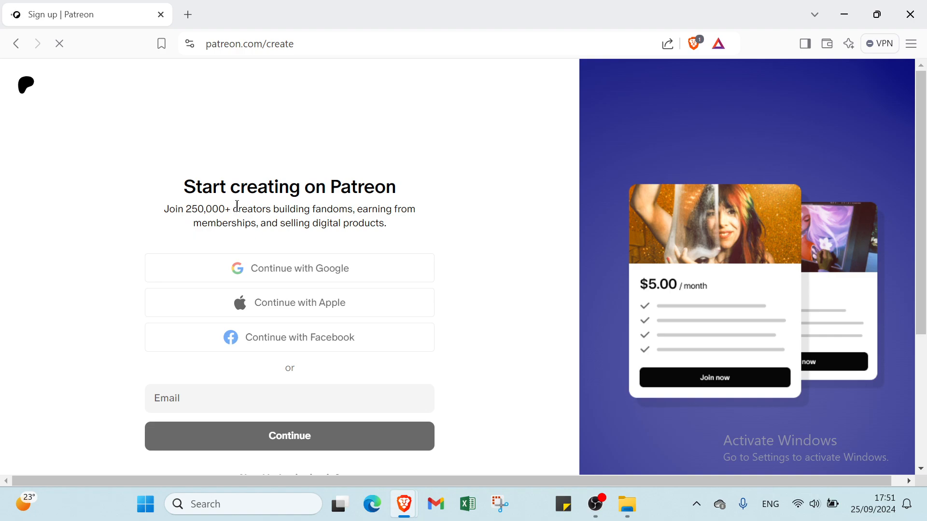
pyautogui.click(17, 44)
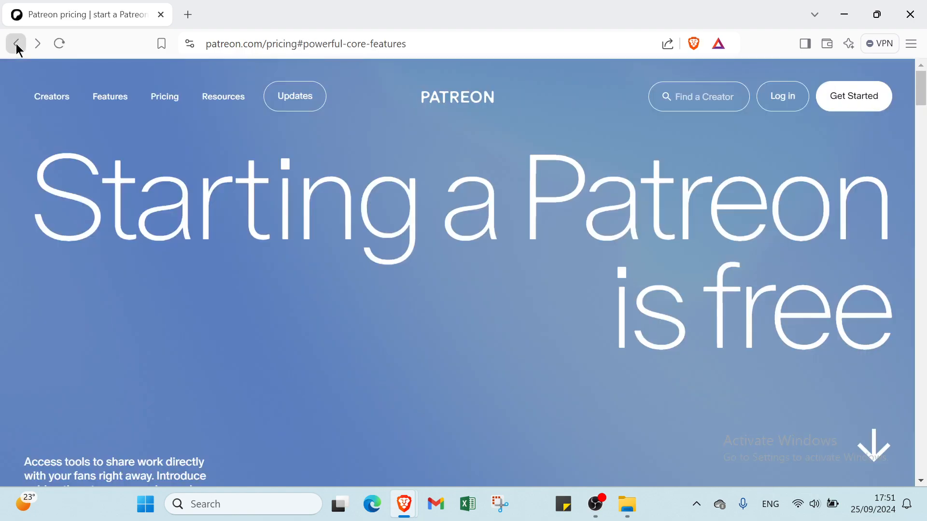
pyautogui.click(17, 44)
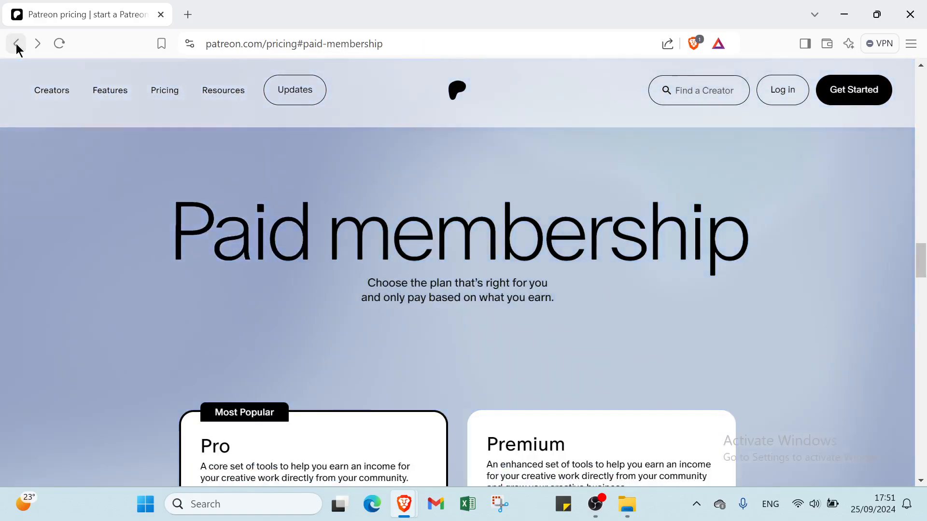
pyautogui.click(17, 43)
pyautogui.click(17, 44)
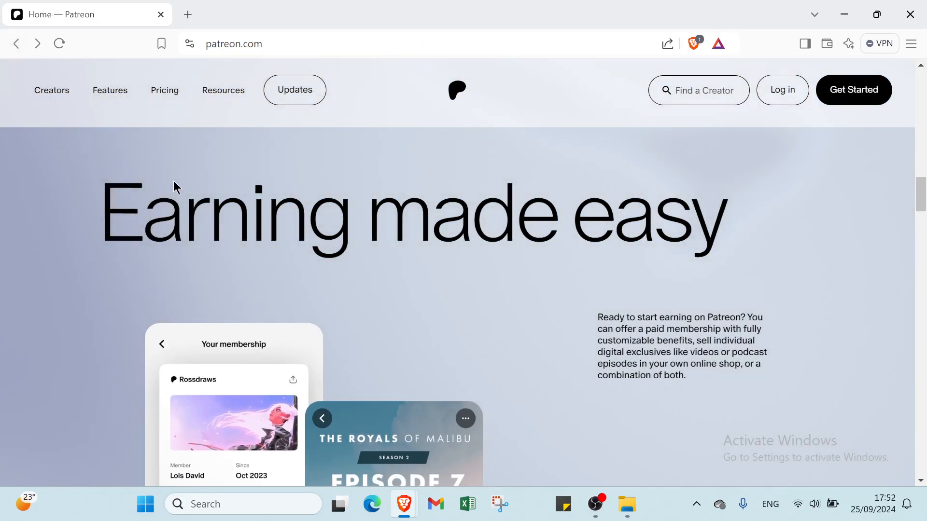
# - Examine the home page's sections on creators, creative control, fan community and earnings, down to the footer links
pyautogui.scroll(-15, 280, 222)
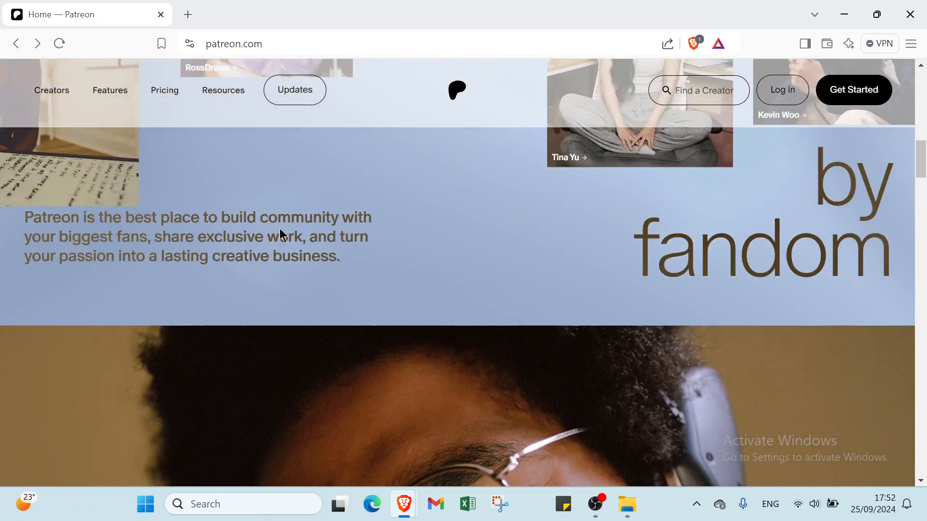
pyautogui.scroll(1, 280, 235)
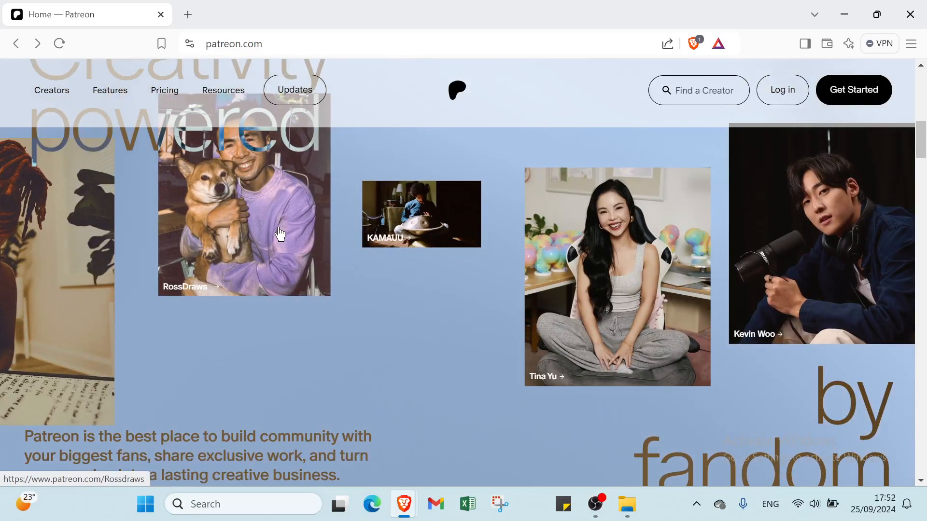
pyautogui.scroll(-8, 280, 235)
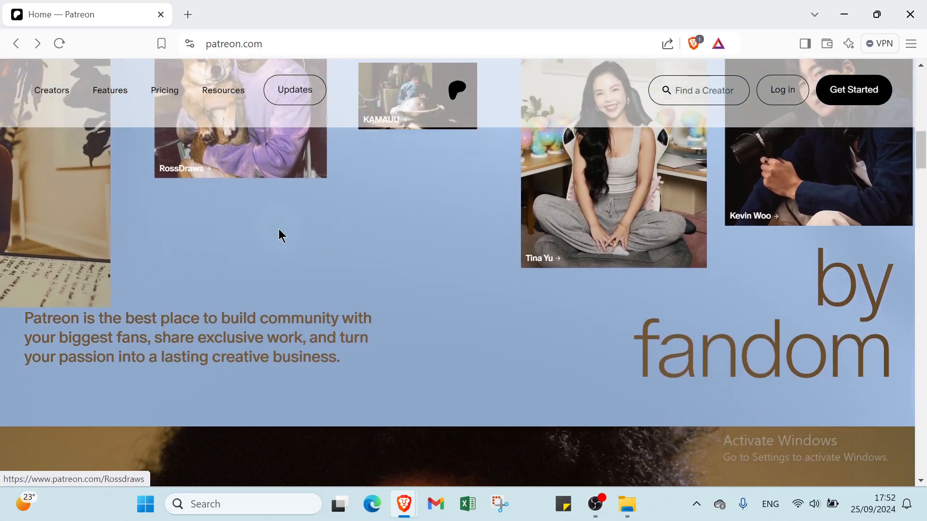
pyautogui.scroll(-10, 282, 235)
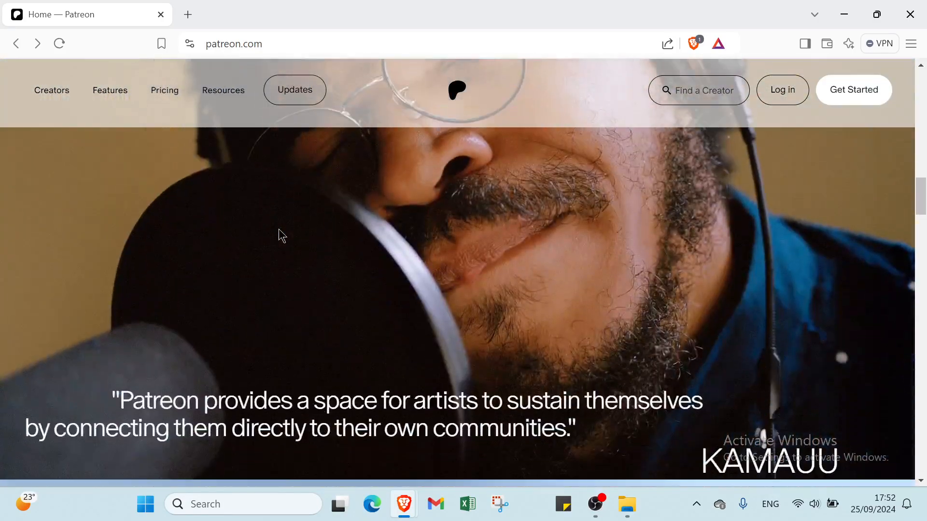
pyautogui.scroll(-10, 282, 235)
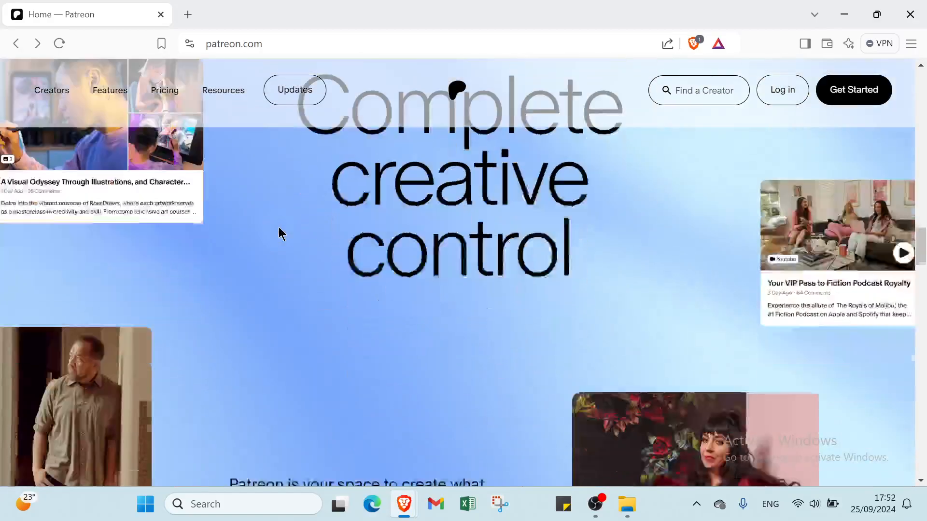
pyautogui.scroll(-6, 279, 228)
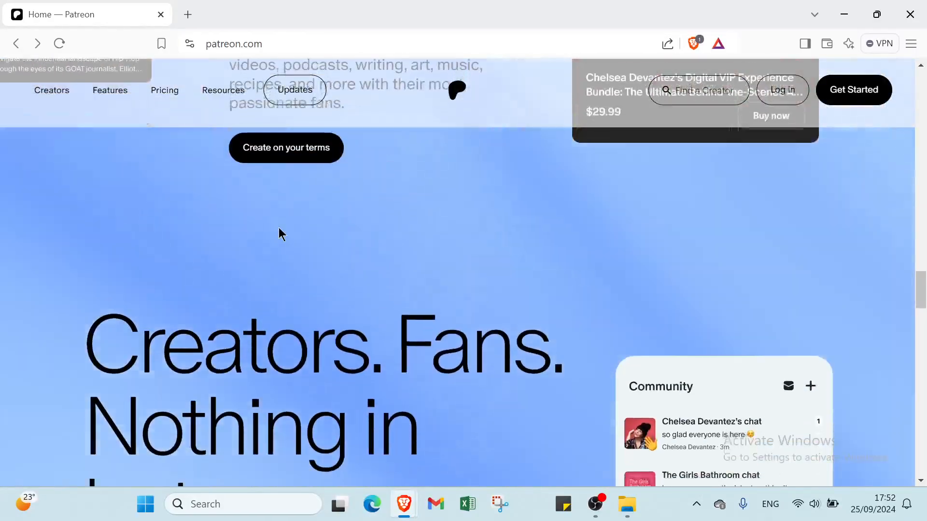
pyautogui.scroll(-6, 280, 232)
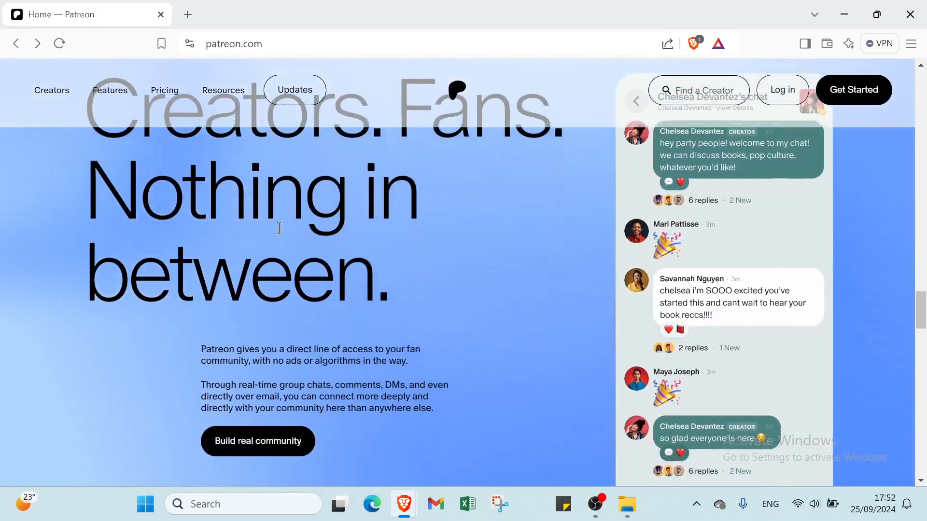
pyautogui.scroll(-2, 281, 240)
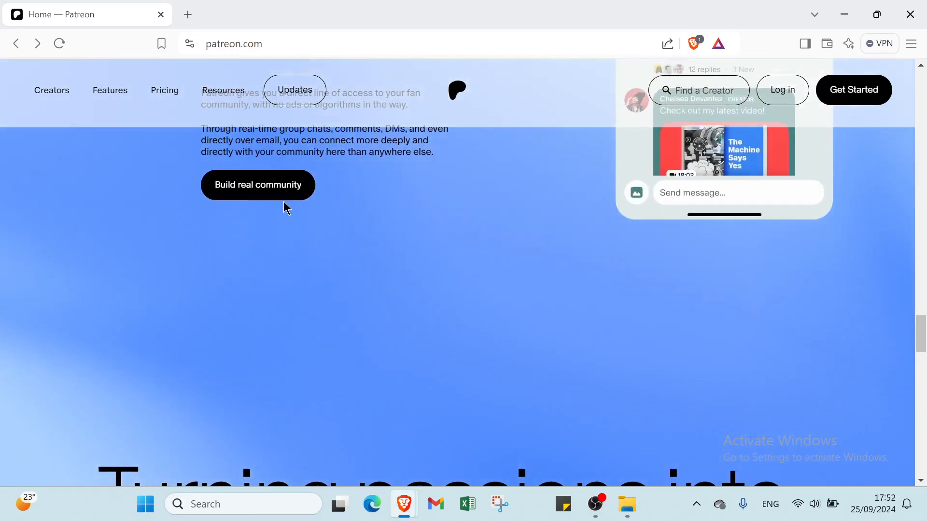
pyautogui.scroll(-7, 335, 323)
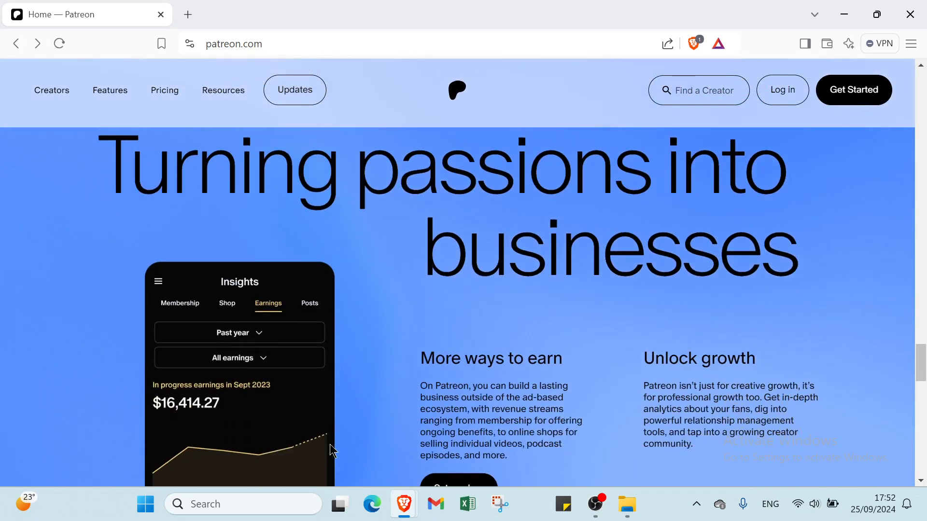
pyautogui.scroll(-7, 330, 444)
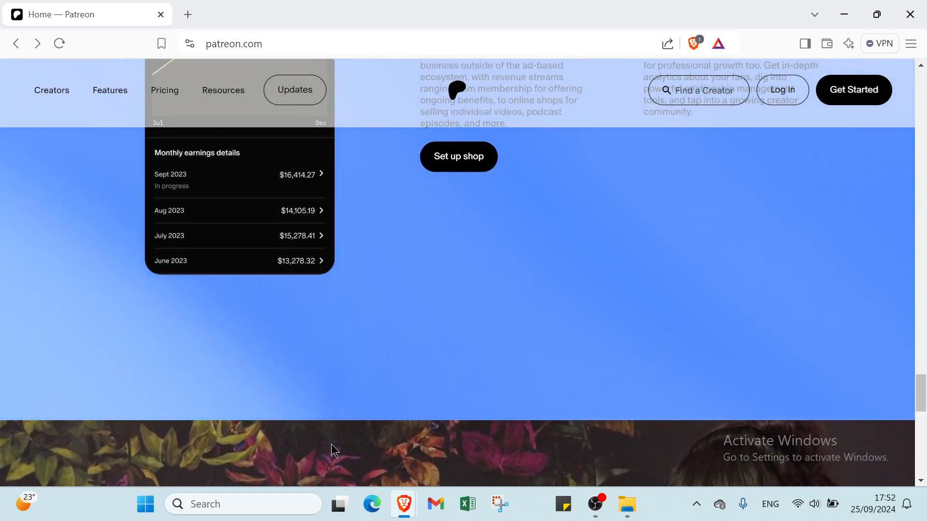
pyautogui.scroll(-8, 331, 444)
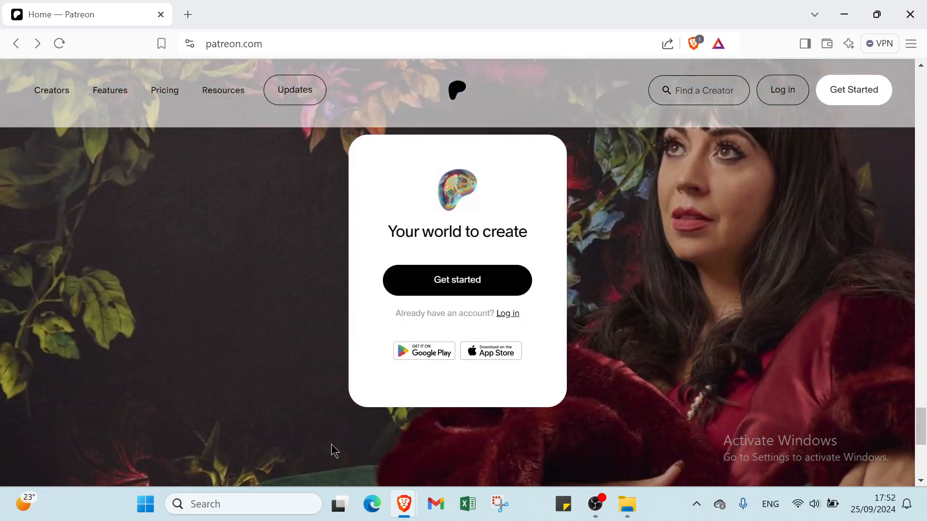
pyautogui.scroll(-7, 331, 444)
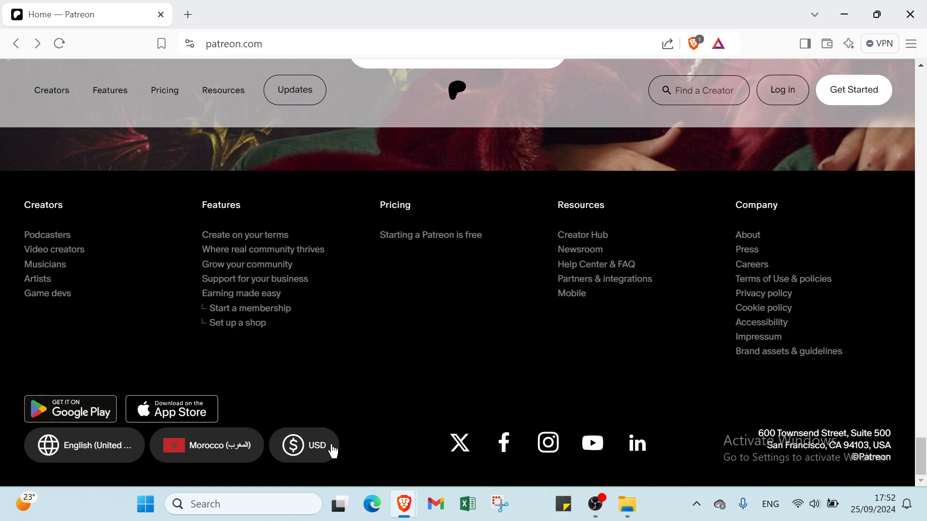
# - Review the home page's business, community and creative control sections again, back up to the opening banner
pyautogui.scroll(10, 338, 458)
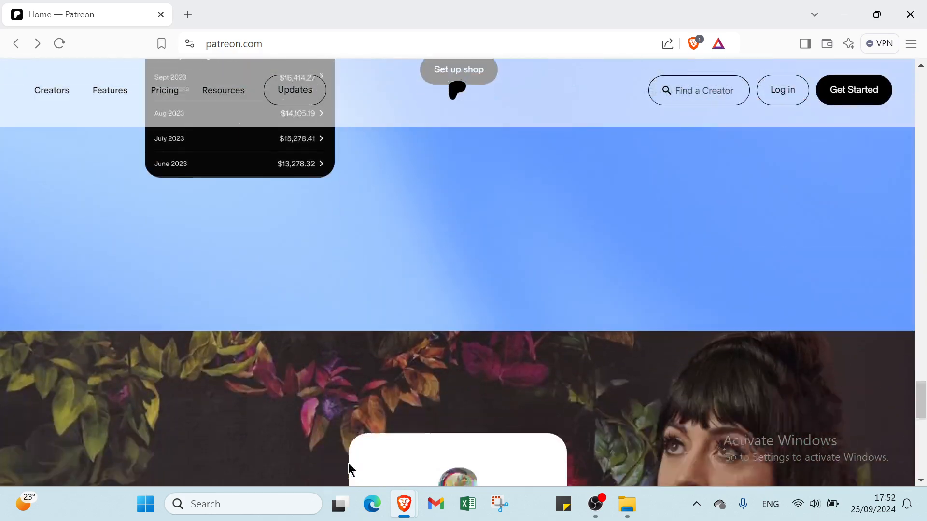
pyautogui.scroll(10, 348, 461)
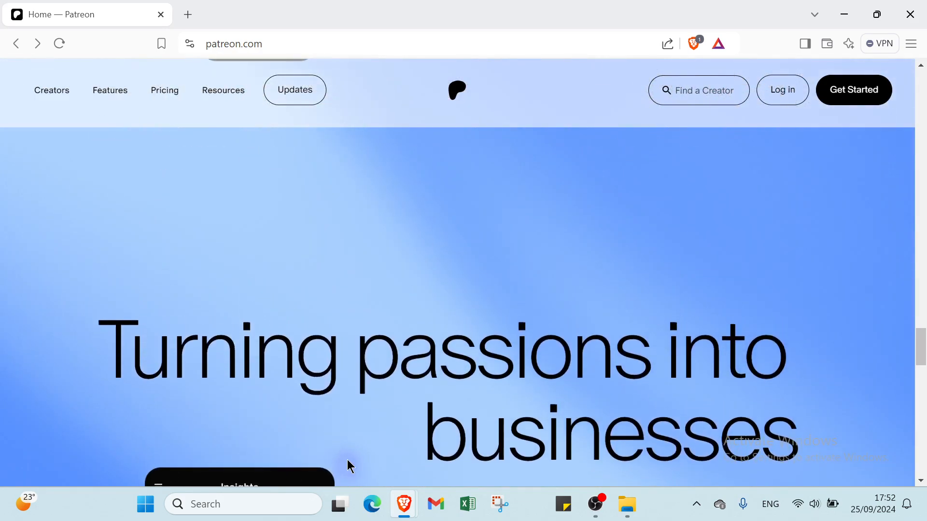
pyautogui.scroll(-10, 348, 460)
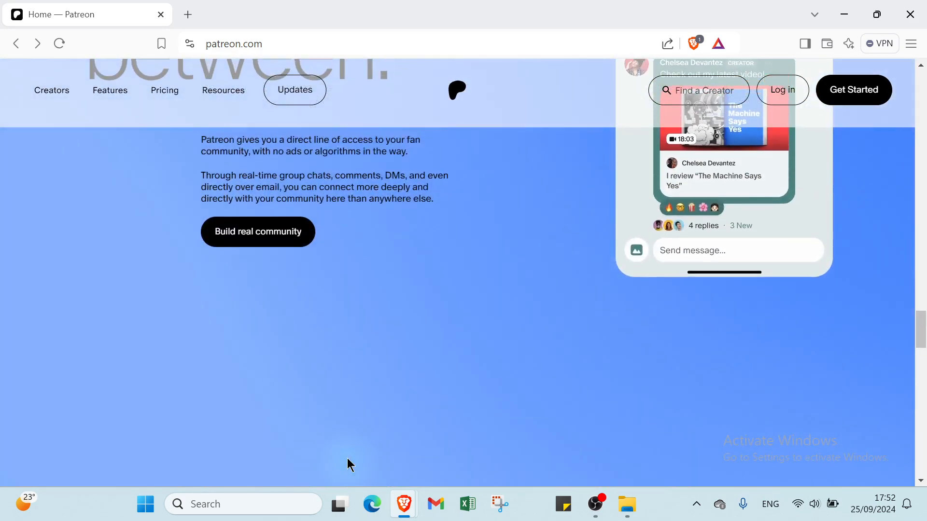
pyautogui.scroll(4, 351, 465)
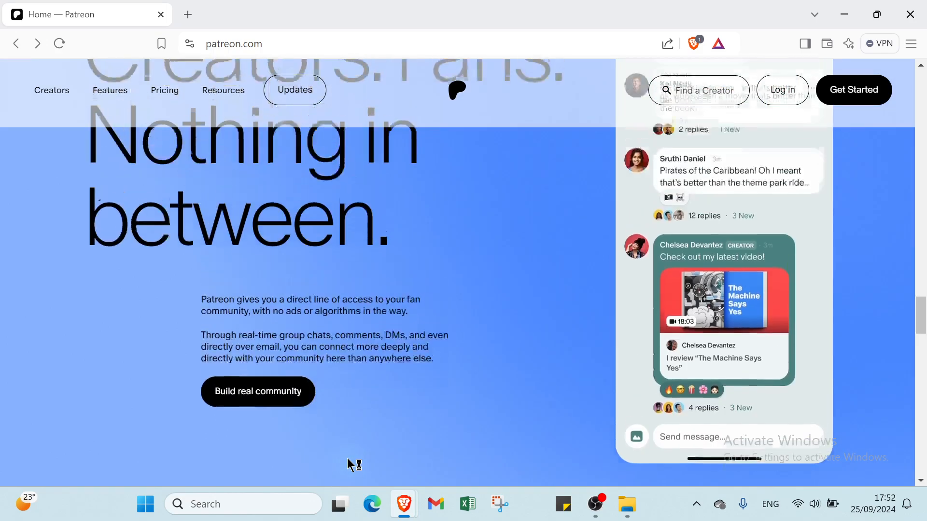
pyautogui.scroll(3, 348, 461)
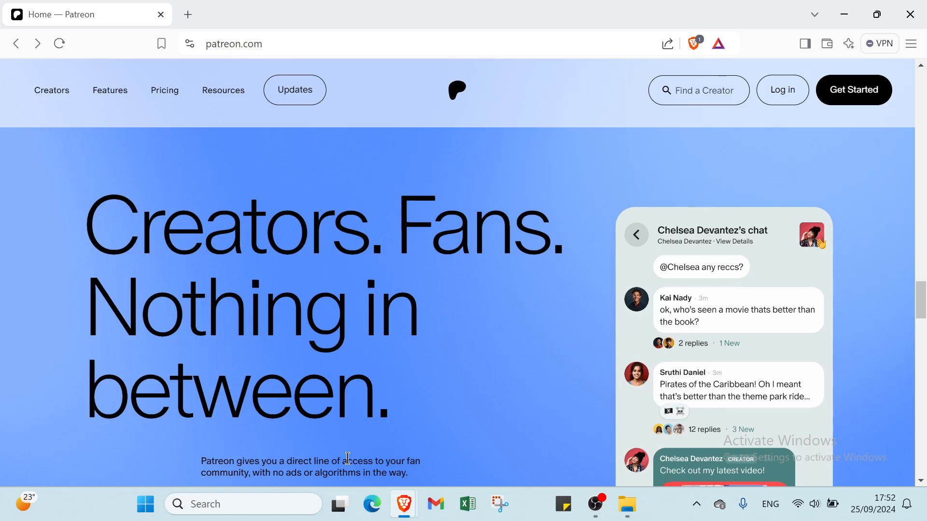
pyautogui.scroll(14, 347, 459)
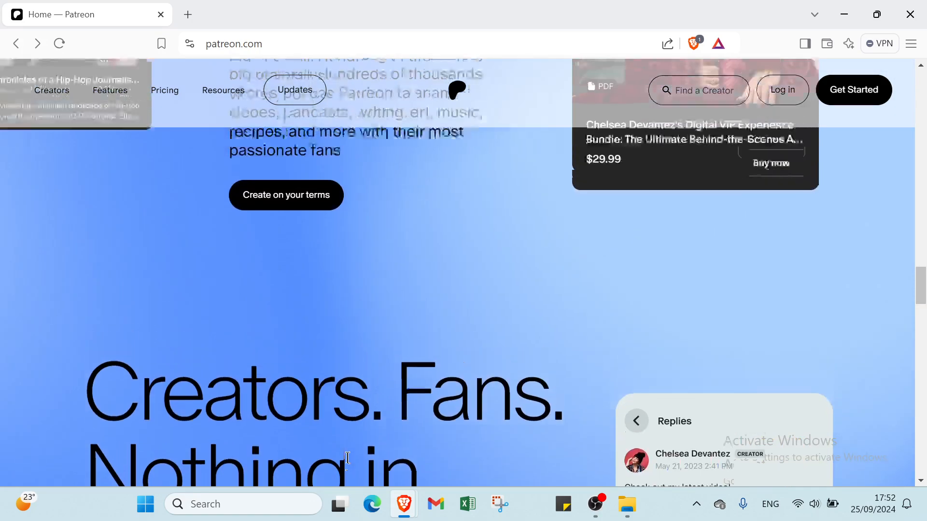
pyautogui.scroll(15, 348, 459)
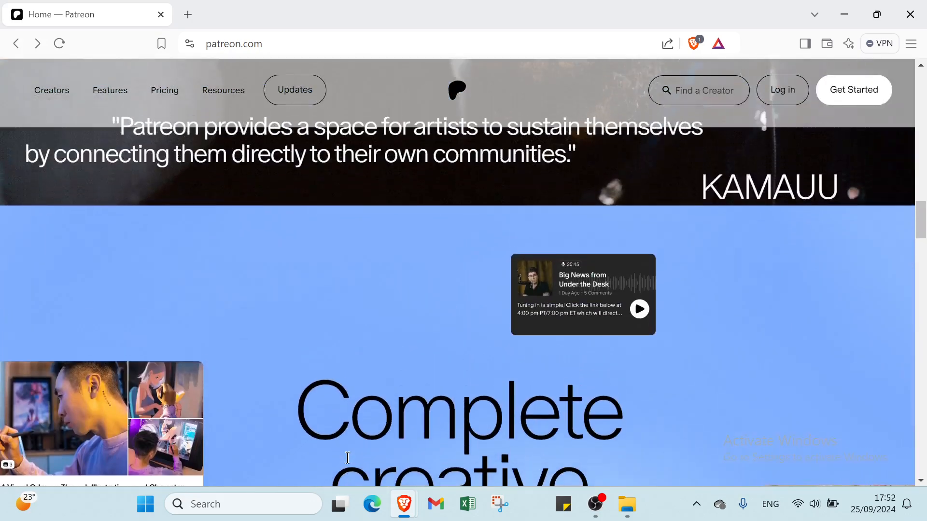
pyautogui.scroll(10, 347, 458)
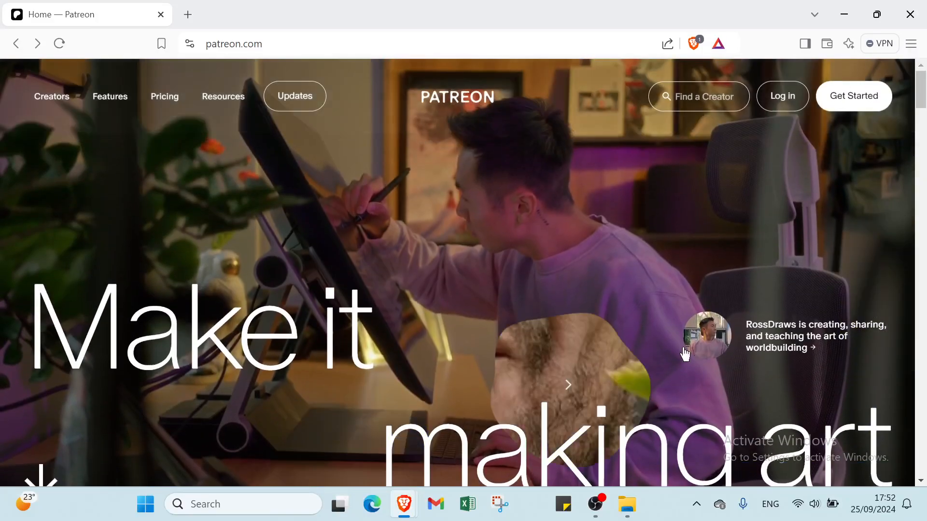
# - Open the Patreon login page and submit the account's e-mail address
pyautogui.click(790, 108)
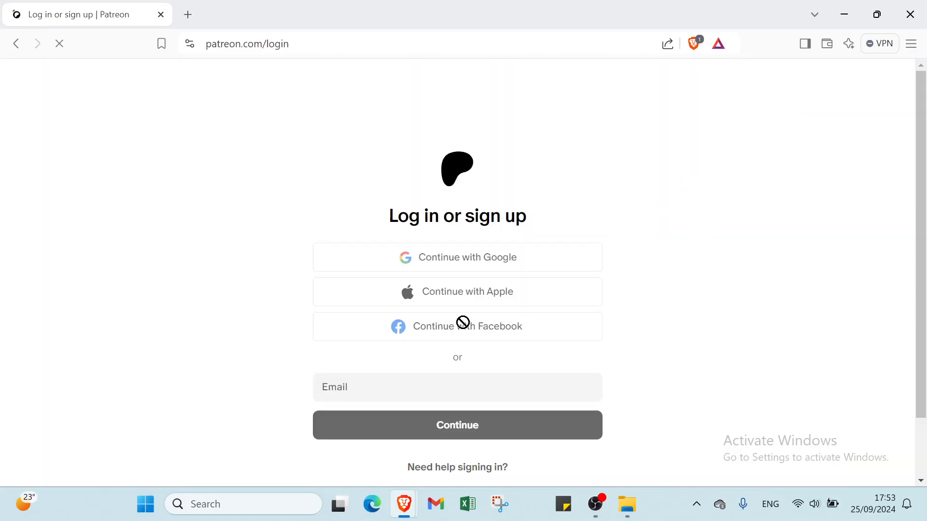
pyautogui.click(375, 387)
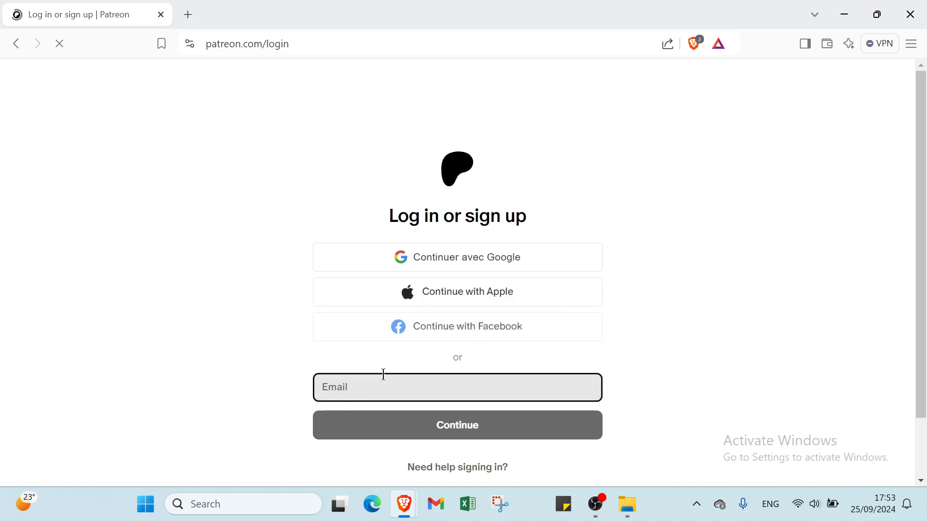
pyautogui.click(376, 389)
pyautogui.click(431, 305)
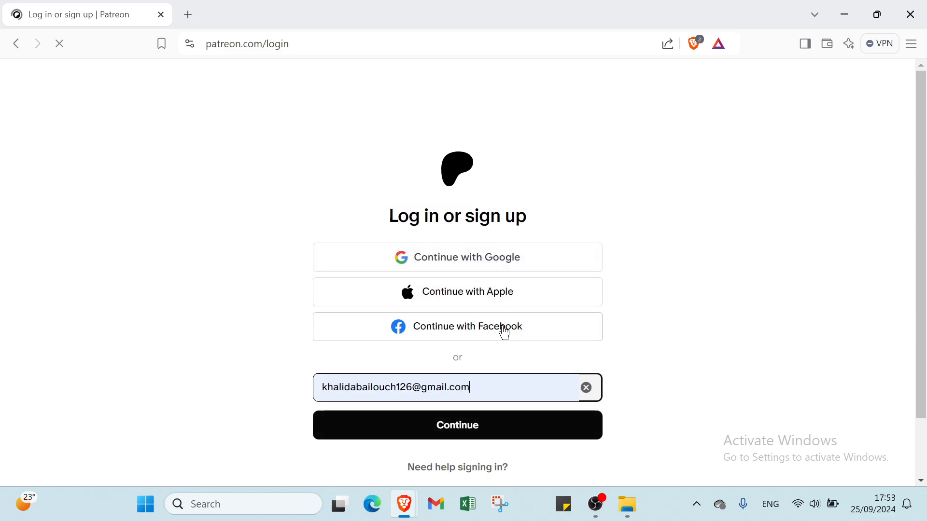
pyautogui.click(480, 424)
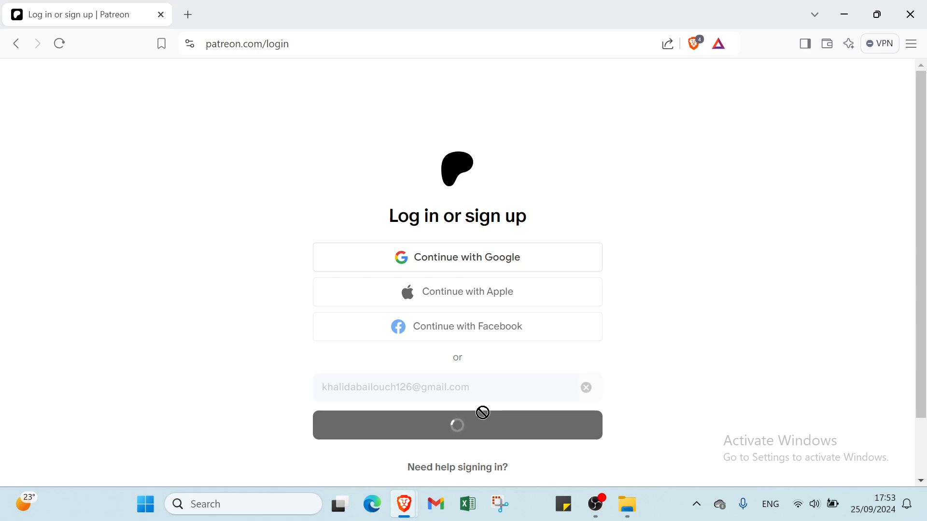
# - Enter the account password and submit it to log in
pyautogui.click(413, 433)
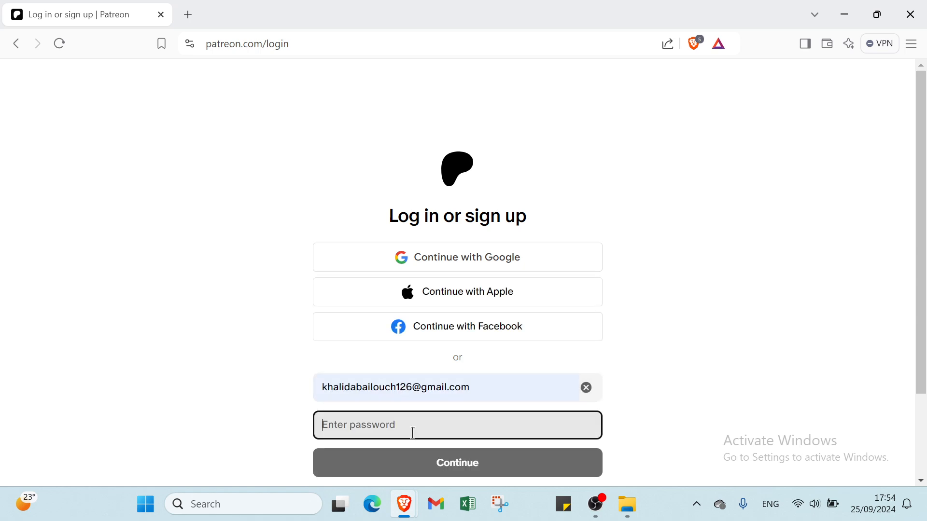
pyautogui.write('••')
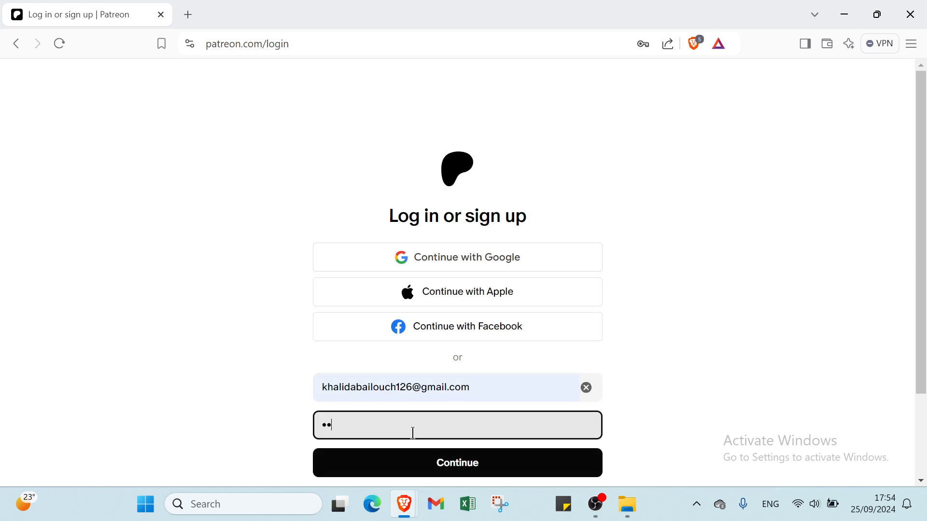
pyautogui.write('••')
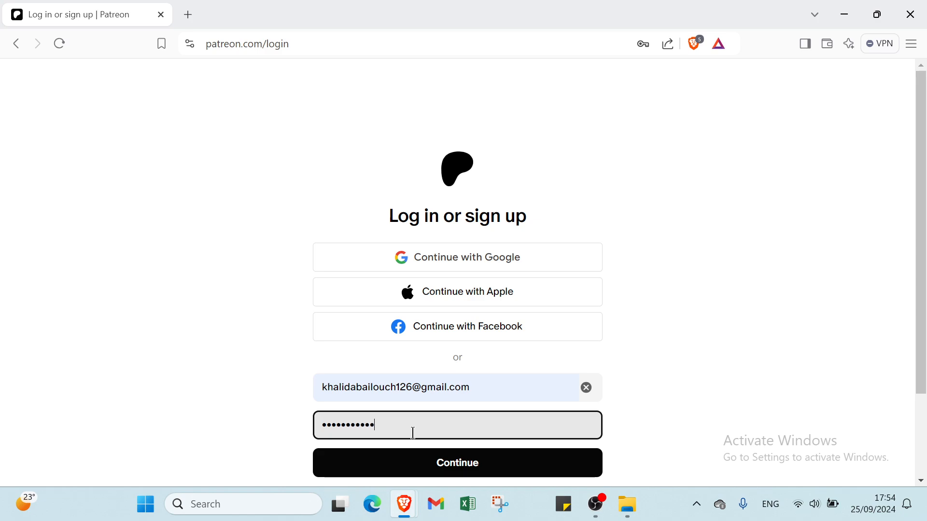
pyautogui.click(410, 456)
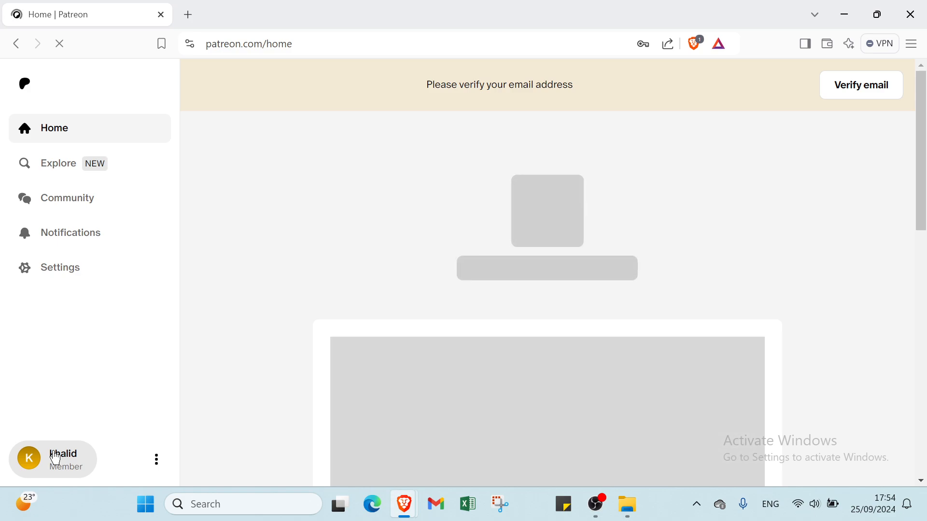
# - Switch from the member profile to the account's creator profile and look over its page
pyautogui.click(55, 458)
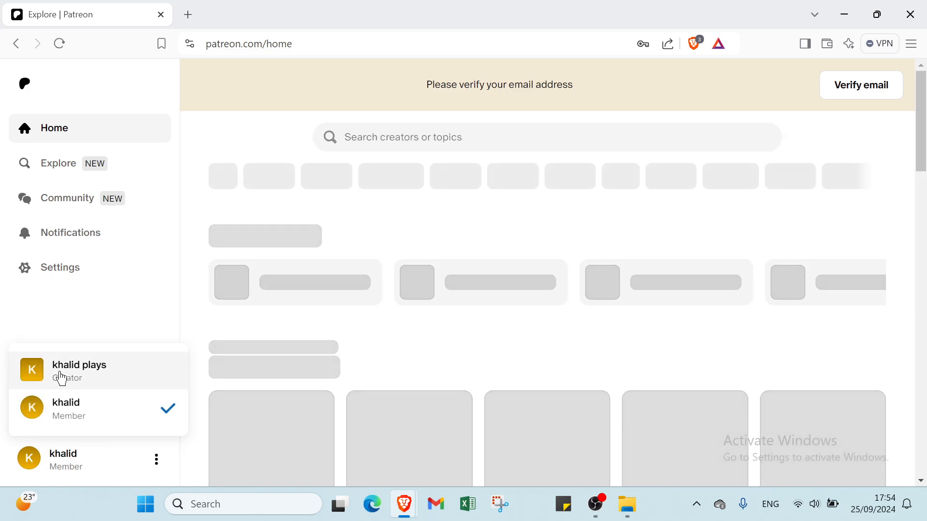
pyautogui.click(61, 377)
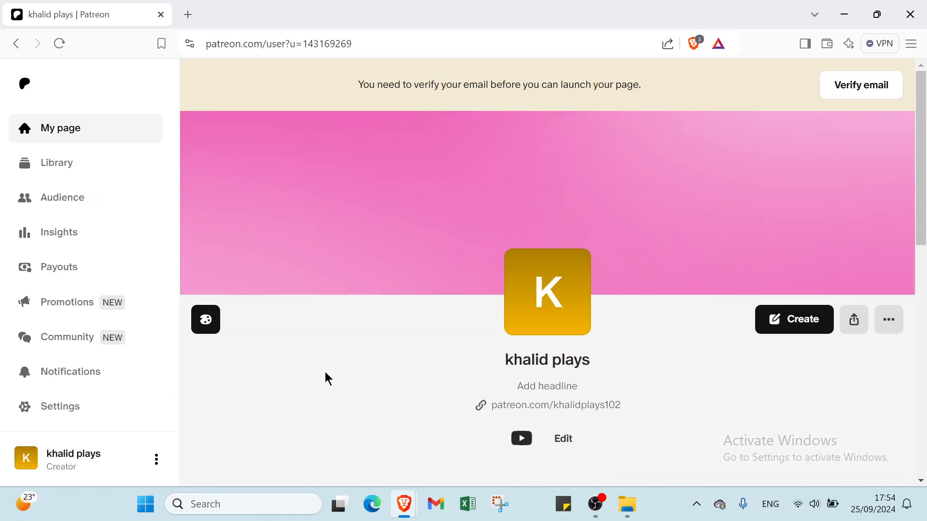
pyautogui.scroll(-10, 328, 379)
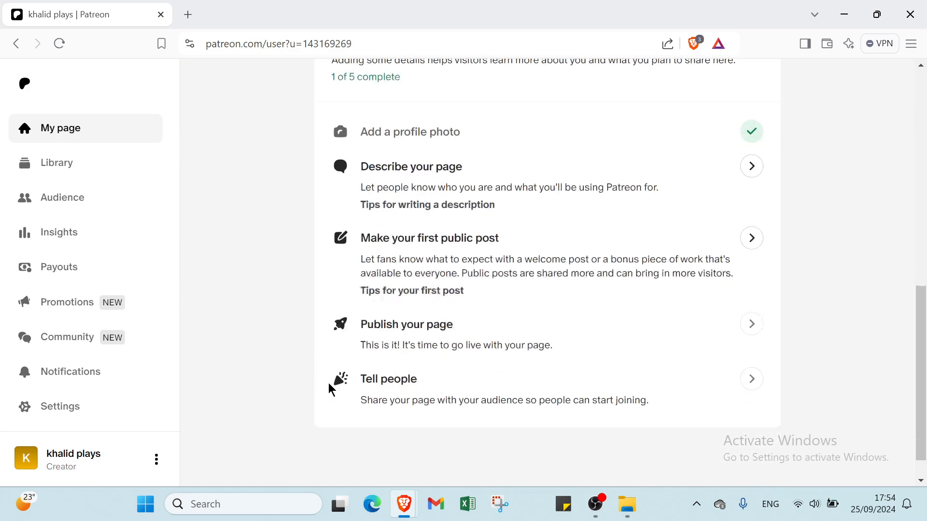
pyautogui.scroll(-1, 329, 389)
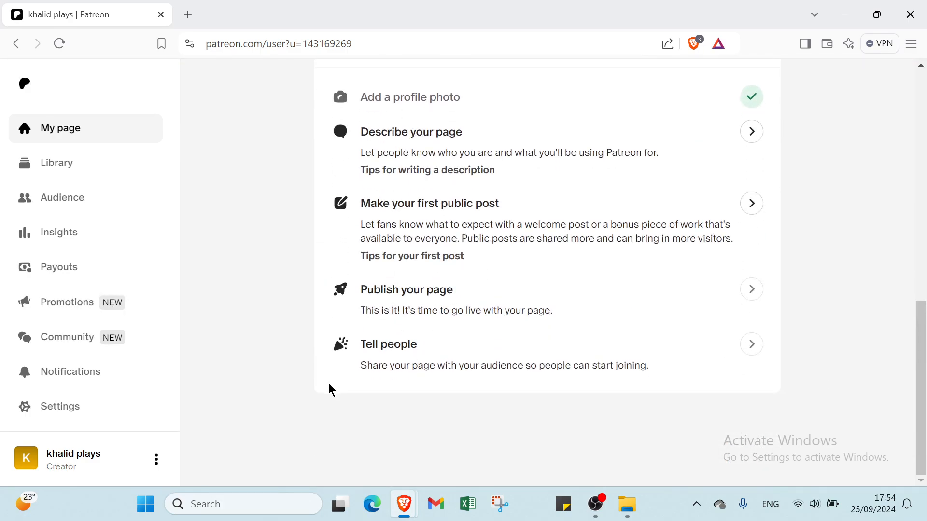
pyautogui.scroll(10, 419, 343)
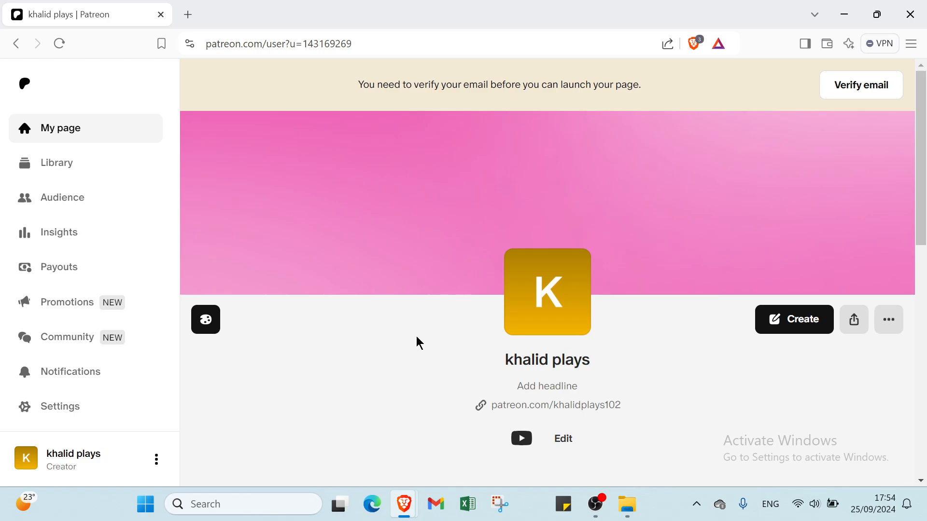
# - Examine the creator page's header, social link, section headings and setup checklist for making the page your own
pyautogui.scroll(-6, 419, 343)
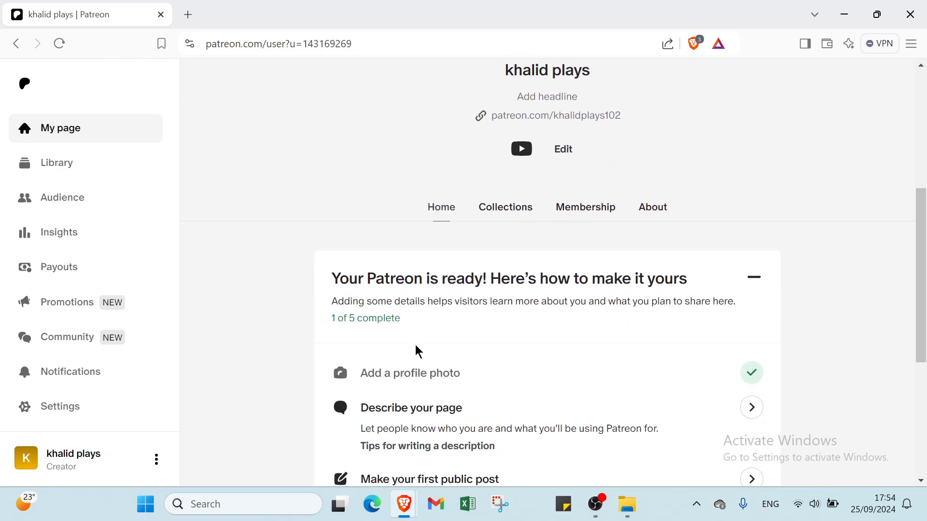
pyautogui.scroll(-4, 417, 349)
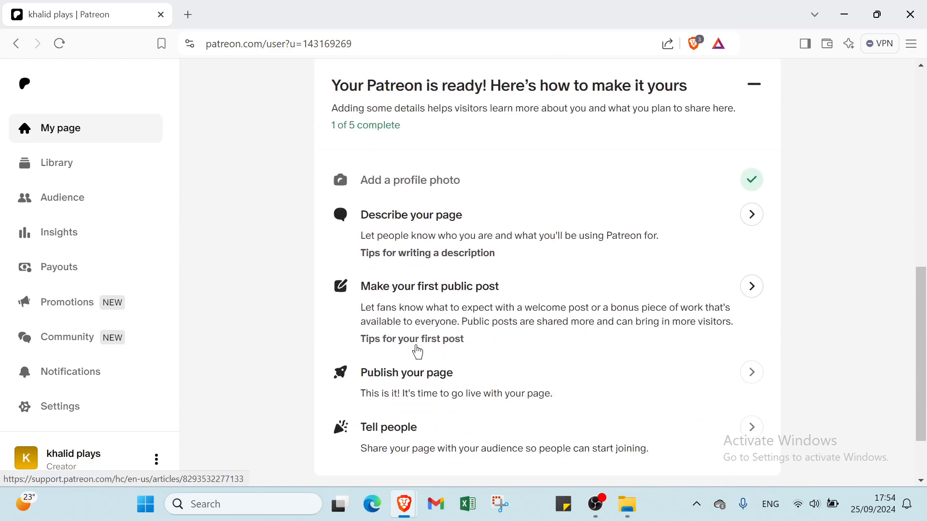
pyautogui.scroll(8, 418, 352)
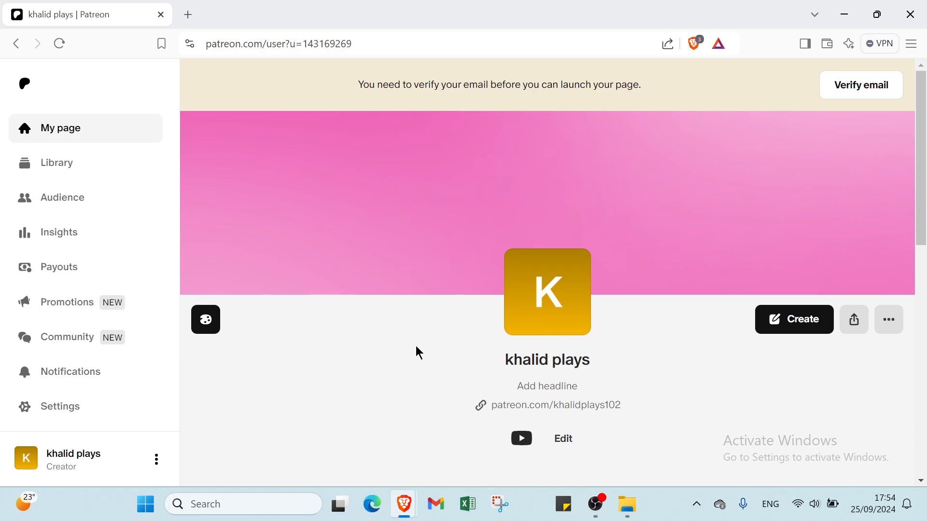
pyautogui.scroll(-8, 419, 352)
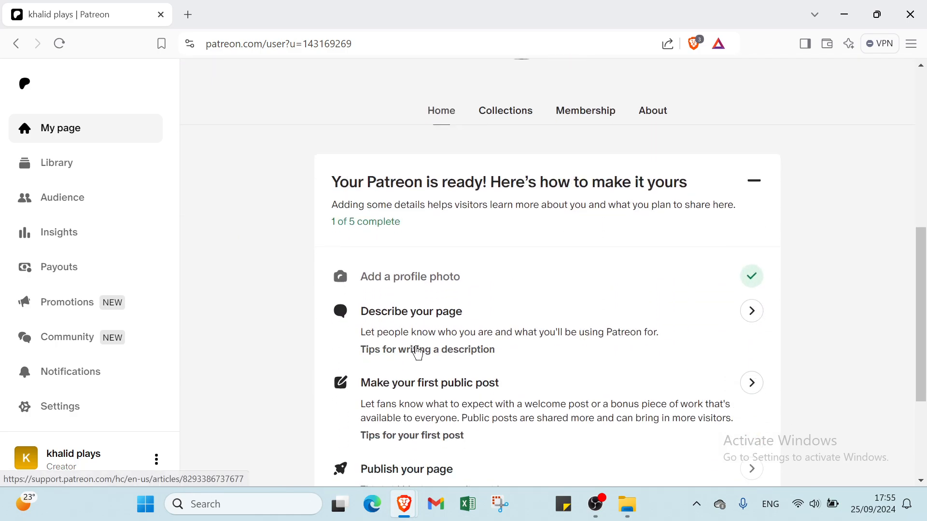
pyautogui.scroll(-1, 418, 353)
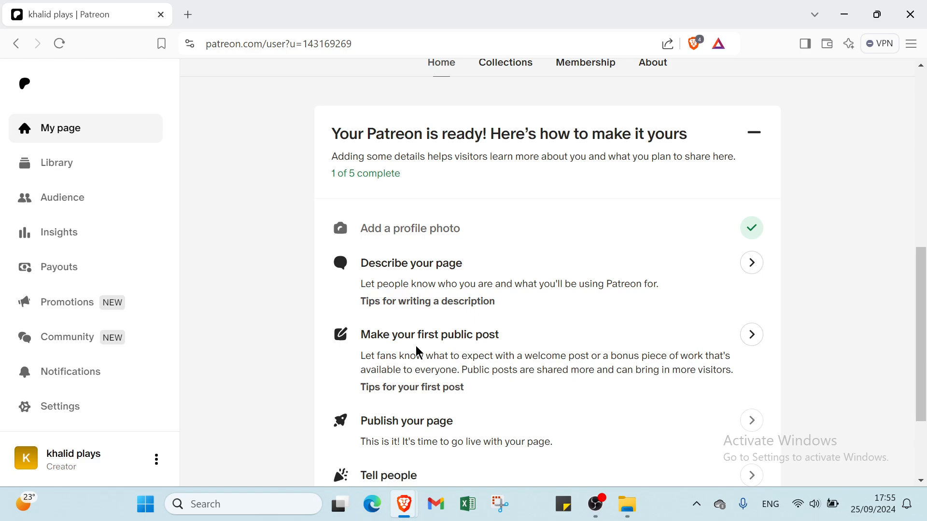
pyautogui.scroll(6, 418, 353)
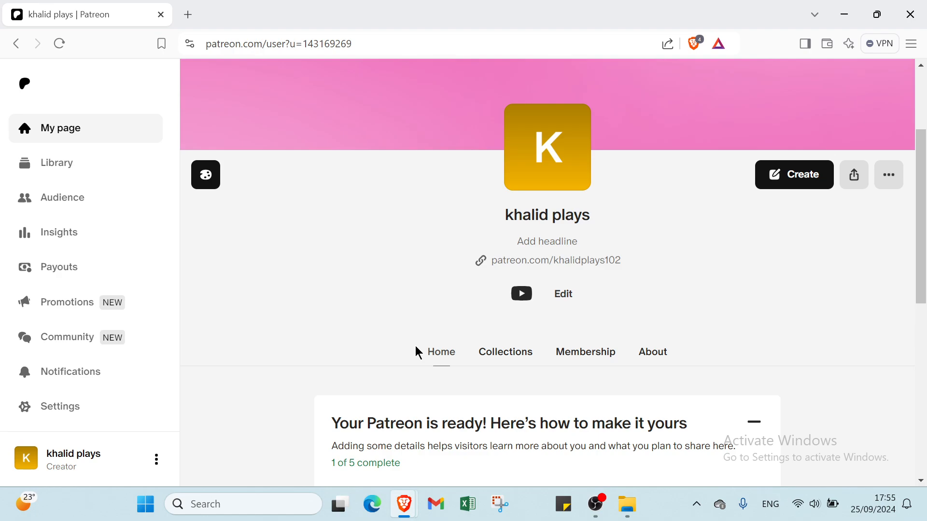
pyautogui.scroll(3, 416, 346)
pyautogui.scroll(-4, 416, 346)
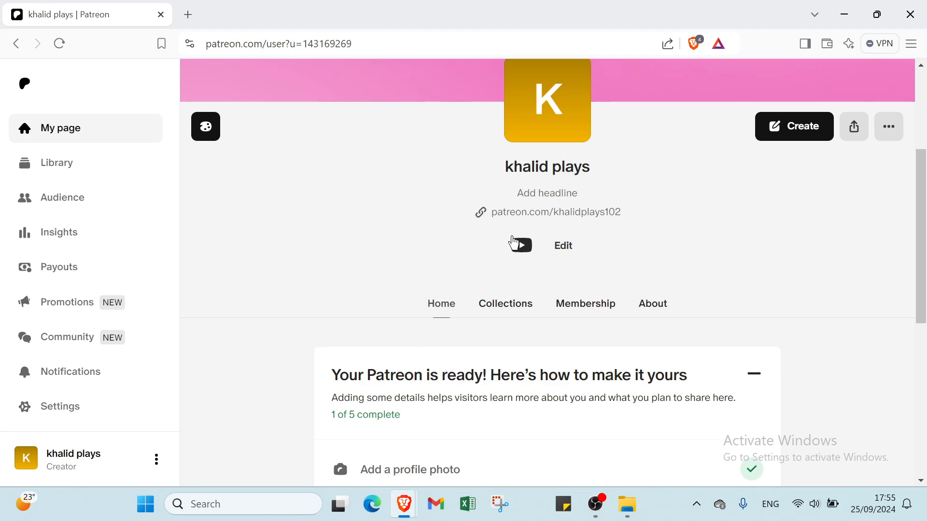
pyautogui.scroll(-3, 524, 256)
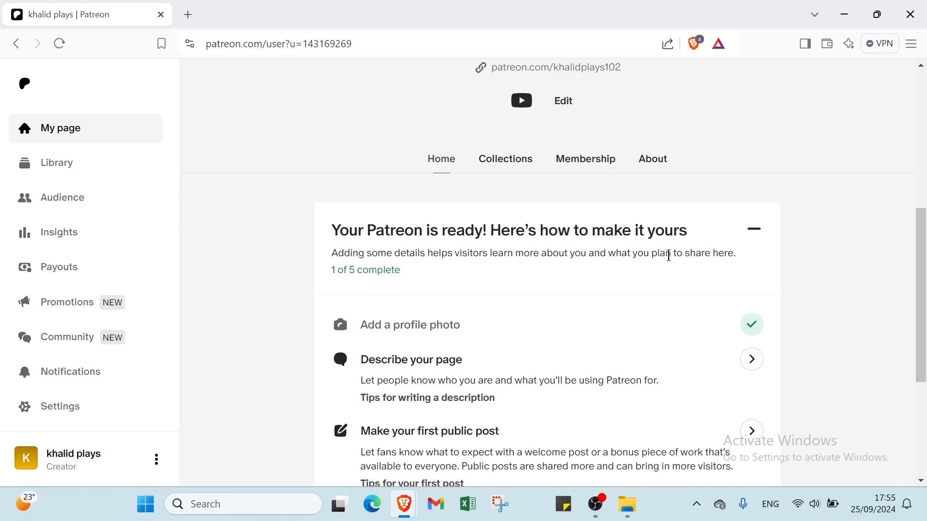
pyautogui.scroll(-1, 392, 314)
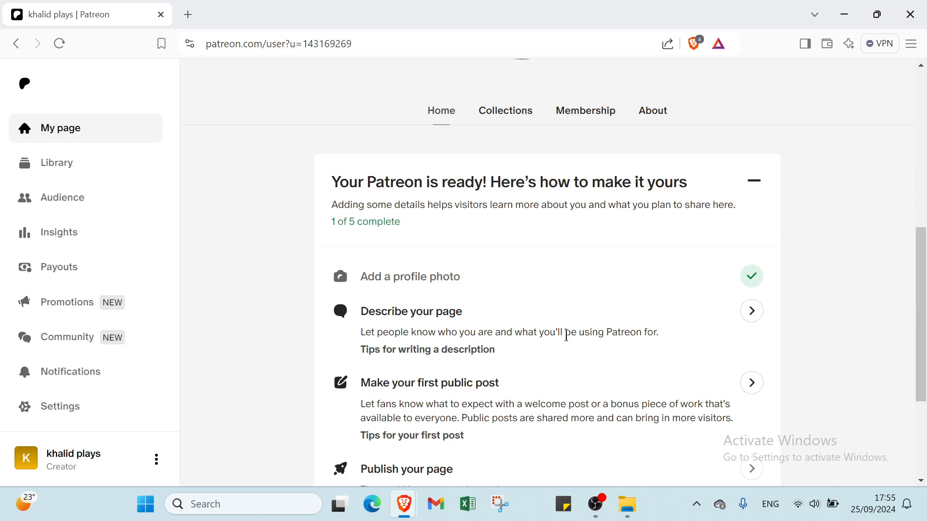
# - Open the page description form, review its intro video, bio and social account options, and close it without saving
pyautogui.click(758, 314)
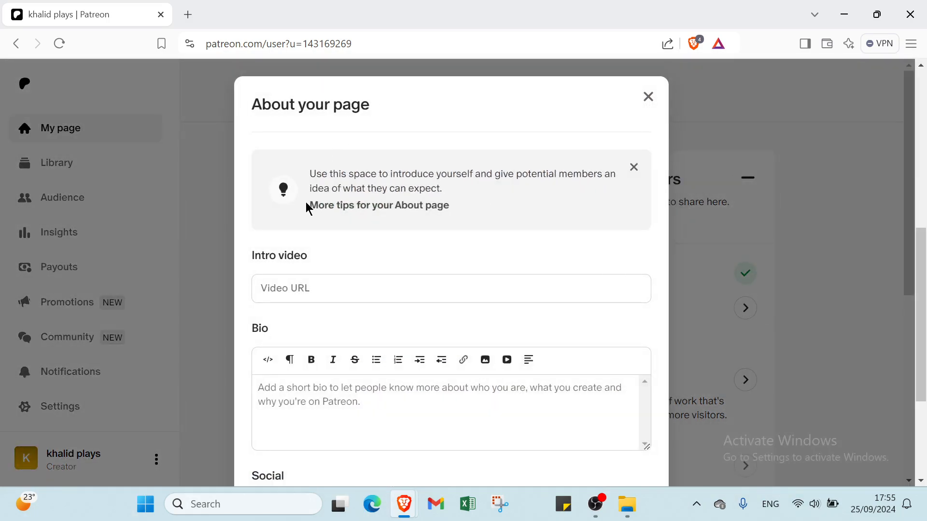
pyautogui.click(277, 289)
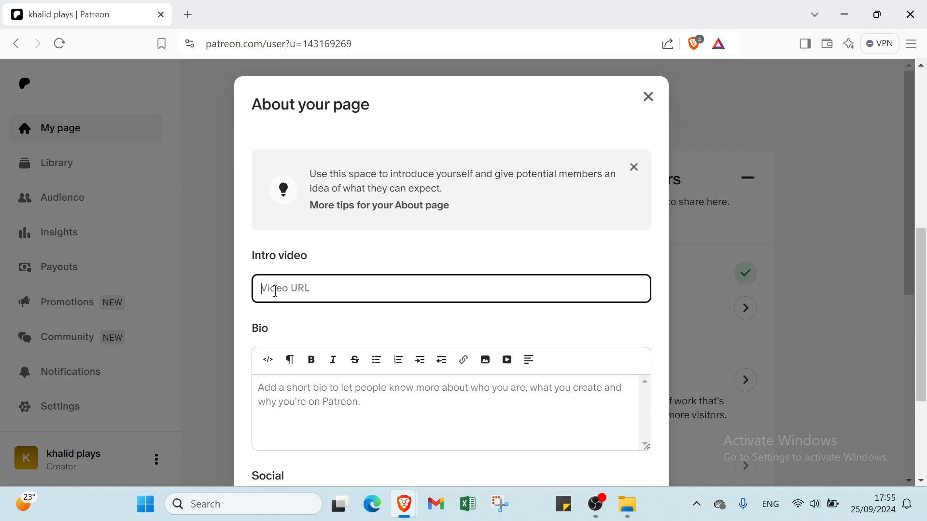
pyautogui.scroll(-1, 296, 380)
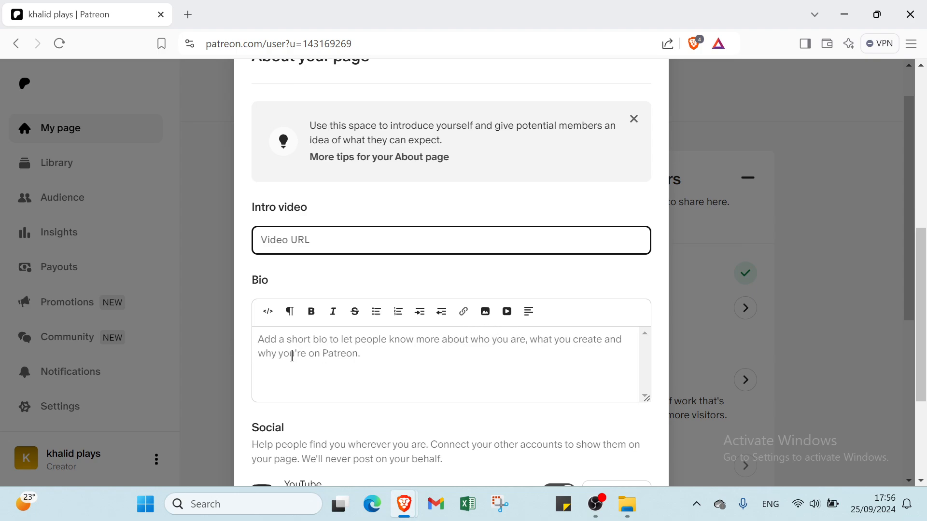
pyautogui.scroll(-1, 292, 355)
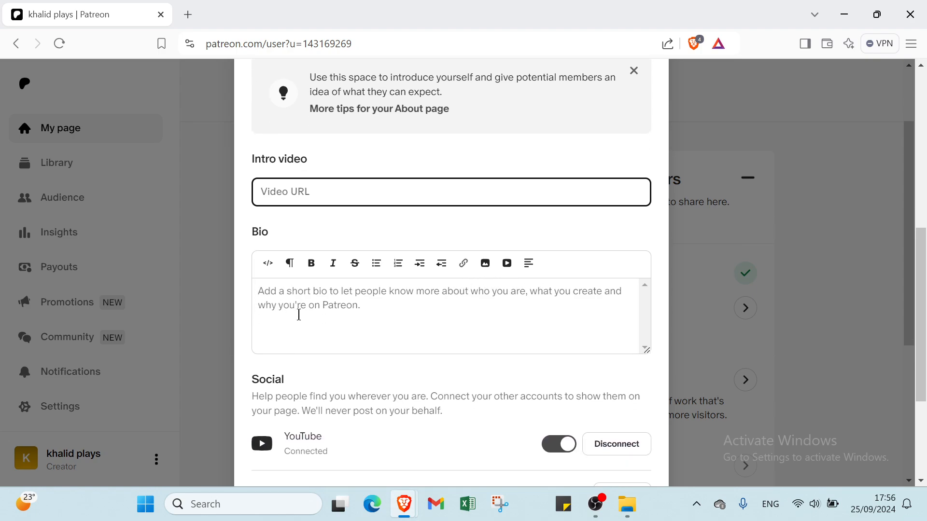
pyautogui.scroll(-2, 328, 322)
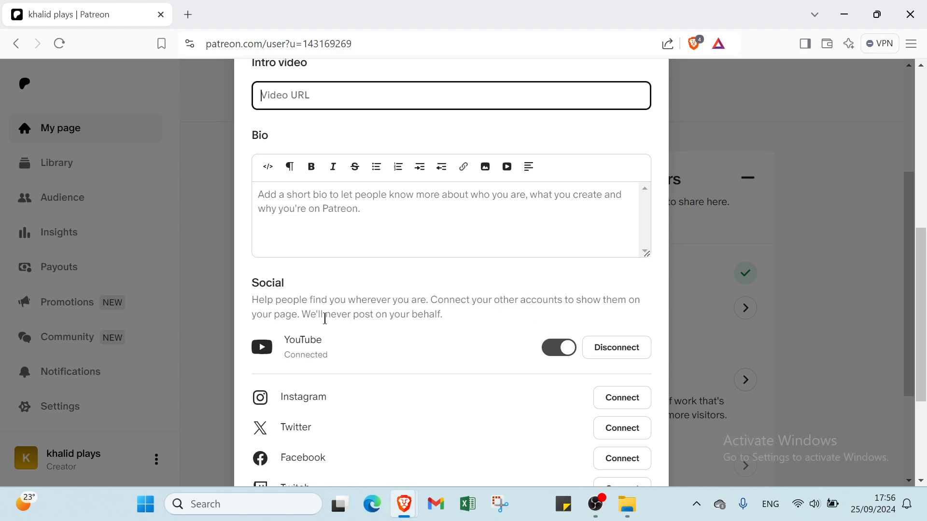
pyautogui.scroll(-1, 386, 316)
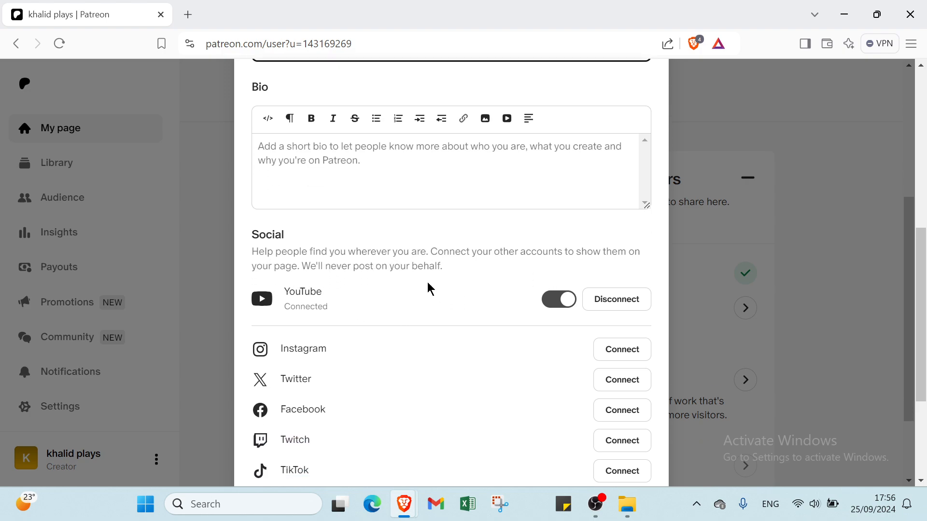
pyautogui.scroll(-1, 314, 294)
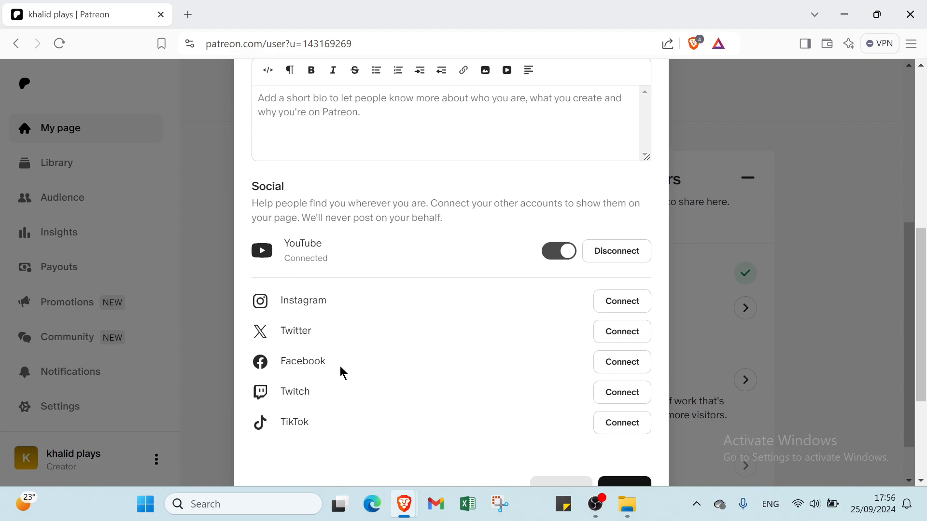
pyautogui.scroll(-1, 316, 419)
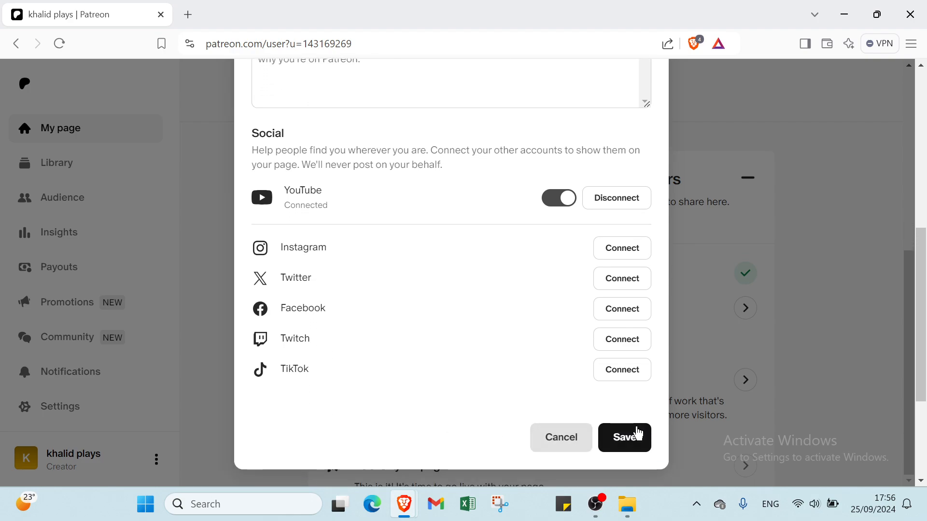
pyautogui.click(555, 439)
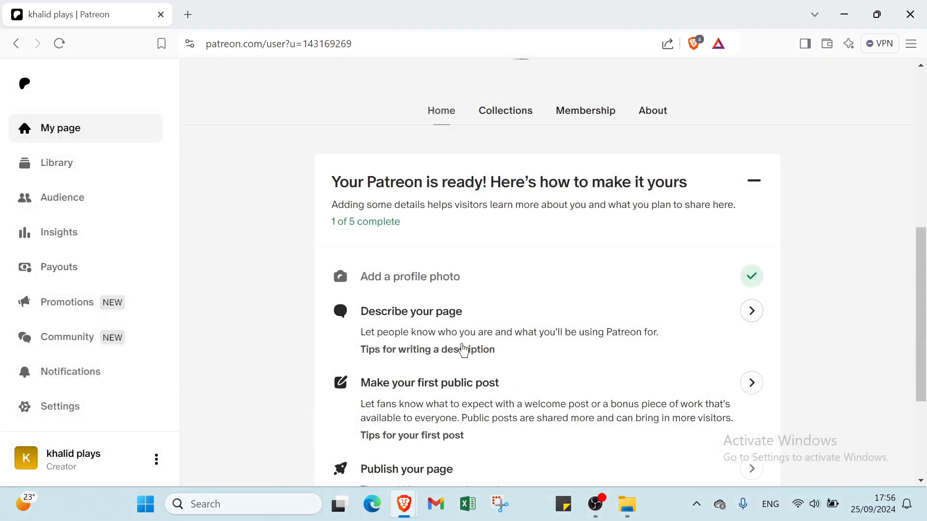
# - View the post types available for the first public post, and close the selection
pyautogui.scroll(-1, 440, 352)
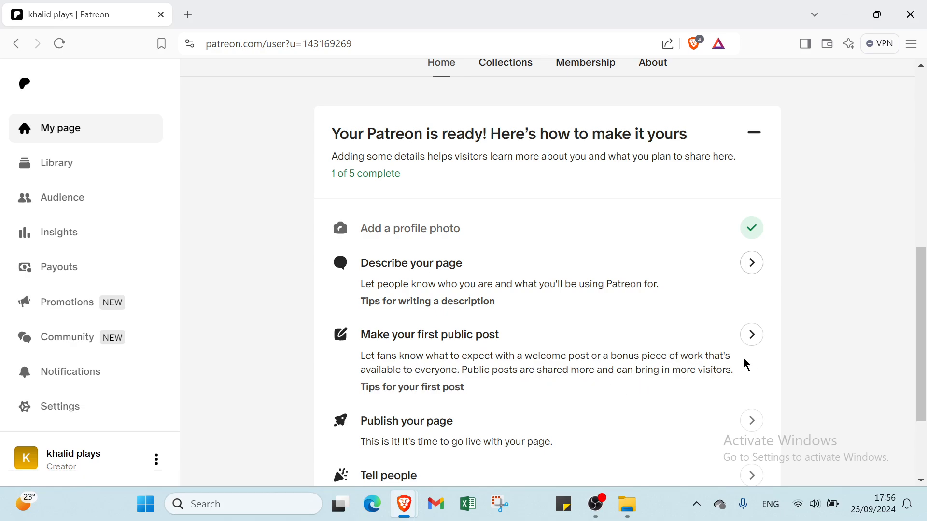
pyautogui.click(755, 340)
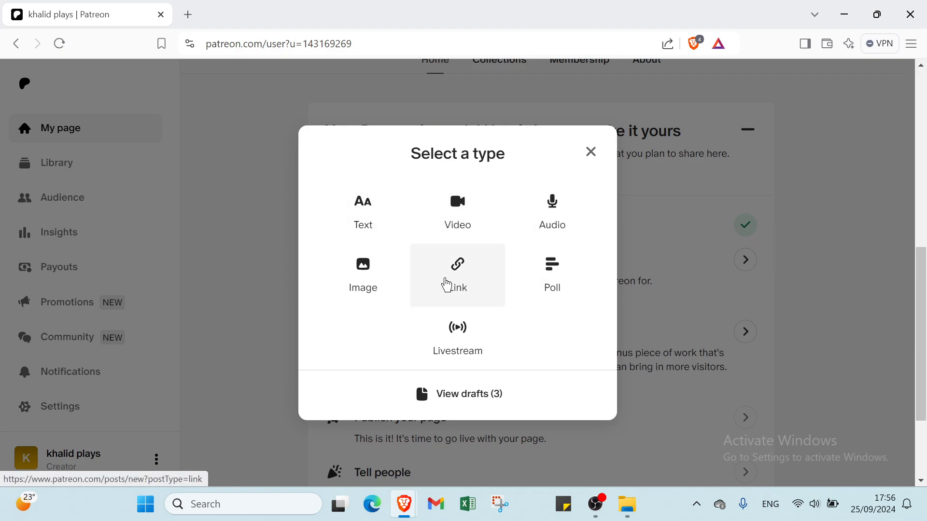
pyautogui.click(593, 159)
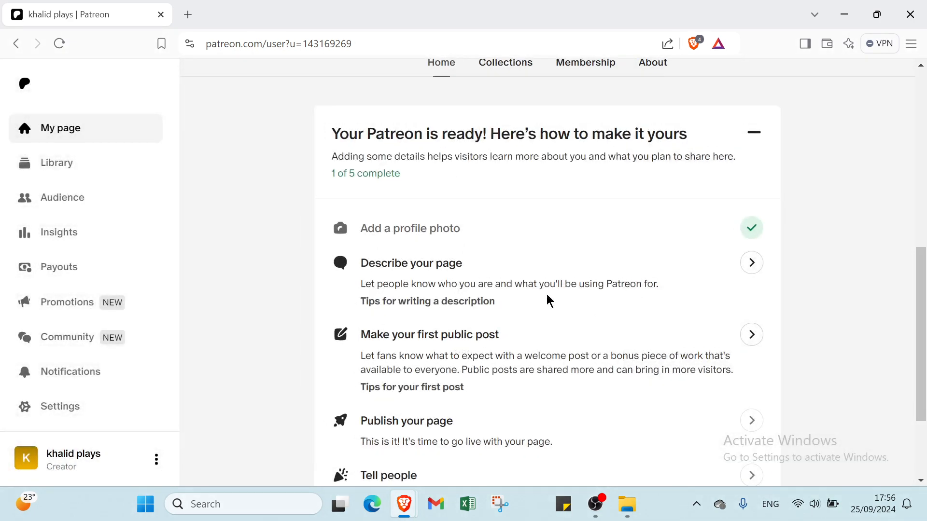
# - Review the publishing and sharing items of the checklist, and start the first public post as a Text post
pyautogui.scroll(-2, 572, 369)
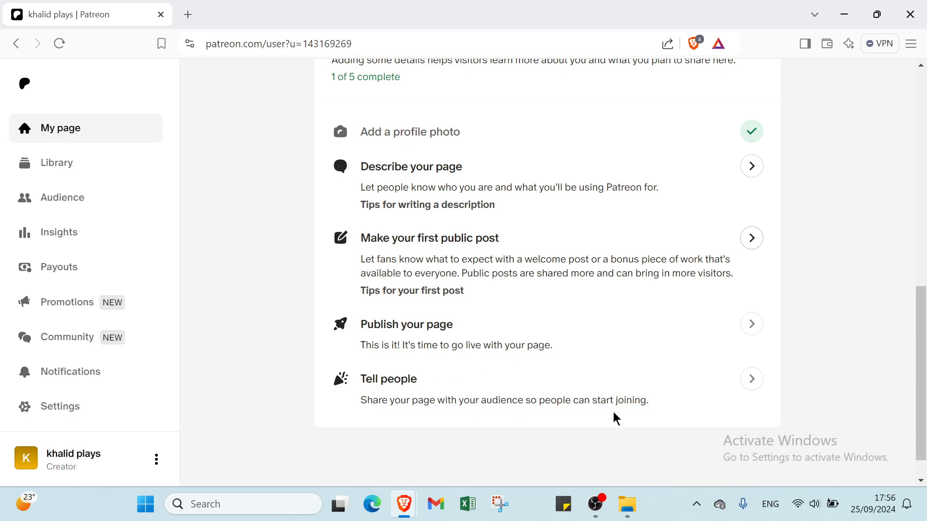
pyautogui.scroll(3, 573, 368)
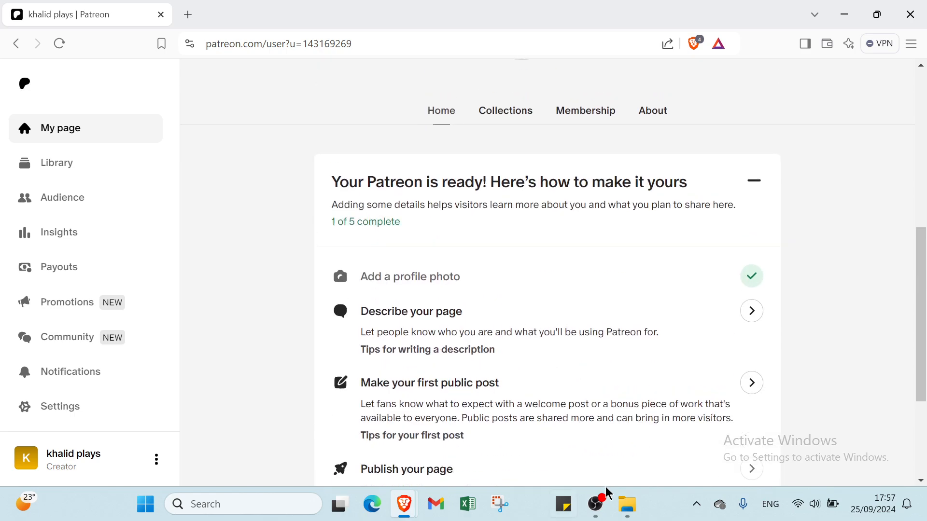
pyautogui.click(749, 390)
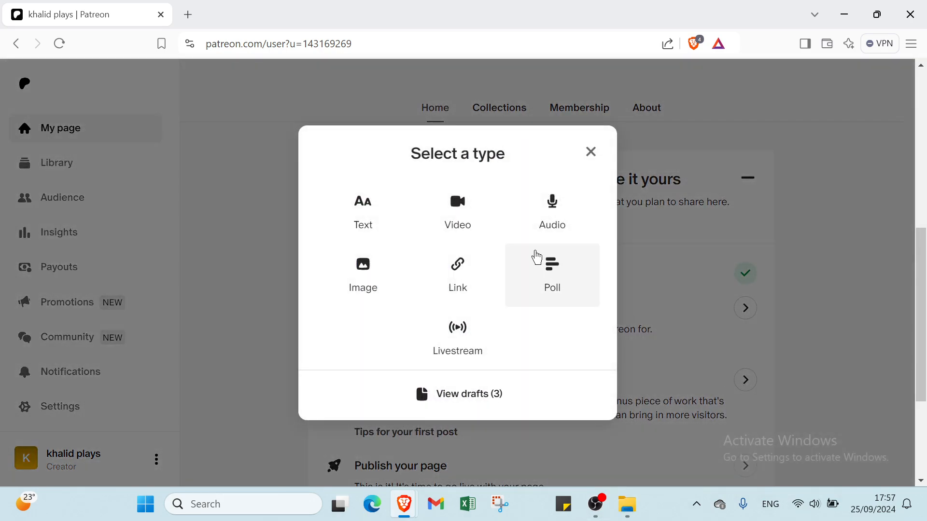
pyautogui.click(381, 211)
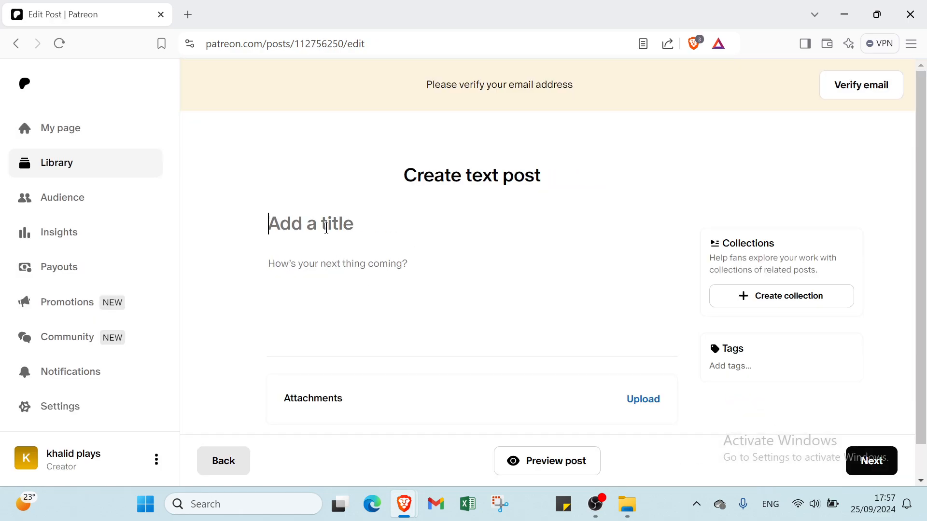
pyautogui.scroll(-1, 326, 229)
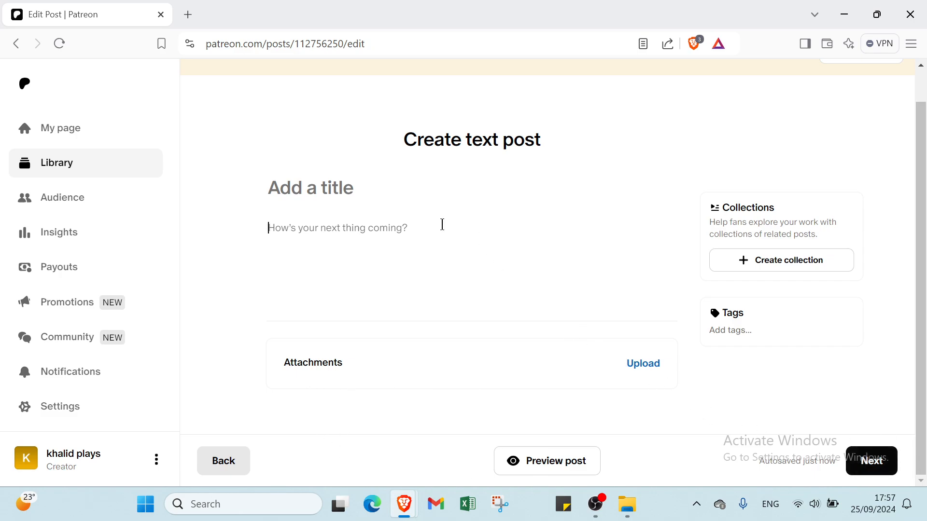
# - Title the text post "selling product" and write "sell new kyrie s shoes" as its body
pyautogui.click(341, 197)
pyautogui.write('selli')
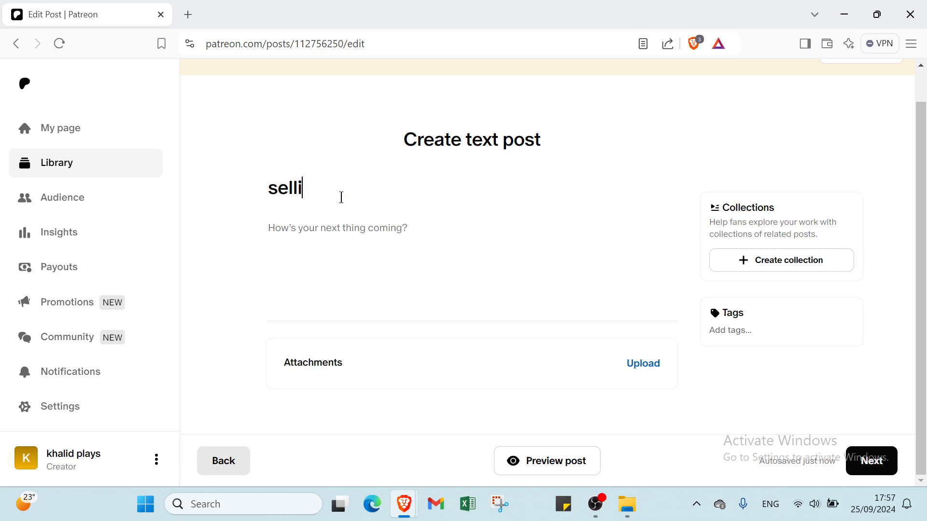
pyautogui.write('ng product')
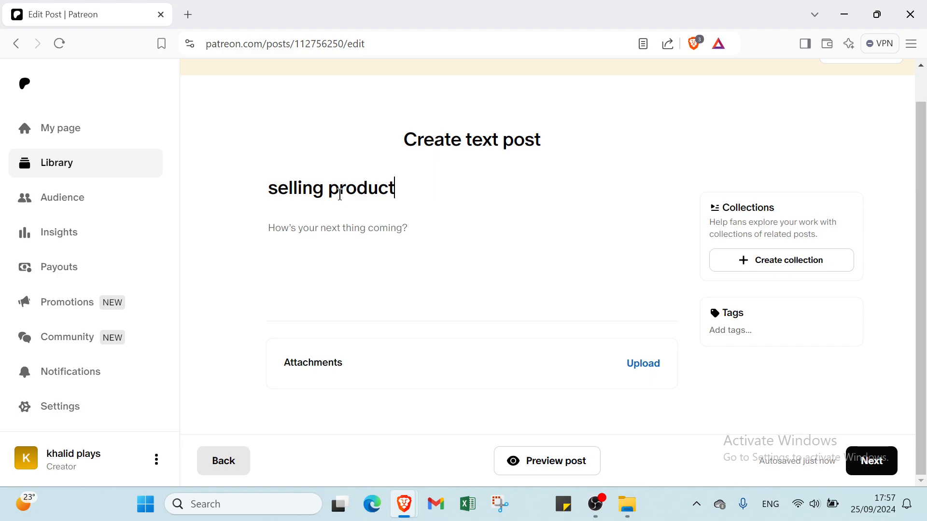
pyautogui.click(327, 246)
pyautogui.write('sell')
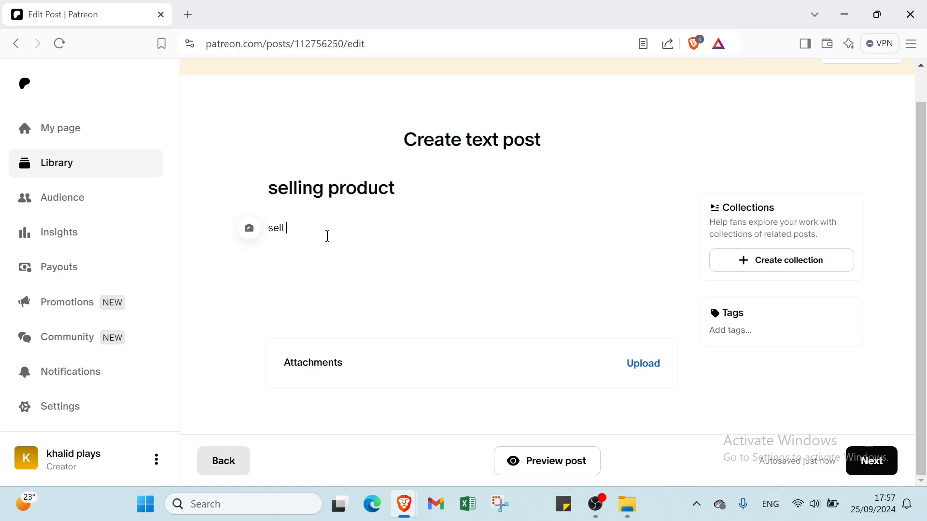
pyautogui.write(' new kyrie s shoes')
# - Continue to the post's publishing options, try Paid members only access, and set the access back to Public
pyautogui.click(872, 461)
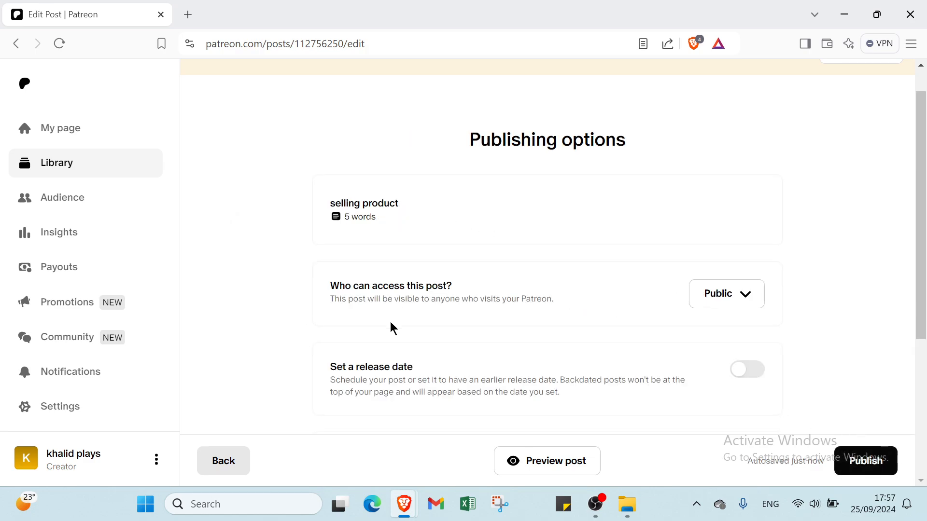
pyautogui.click(714, 292)
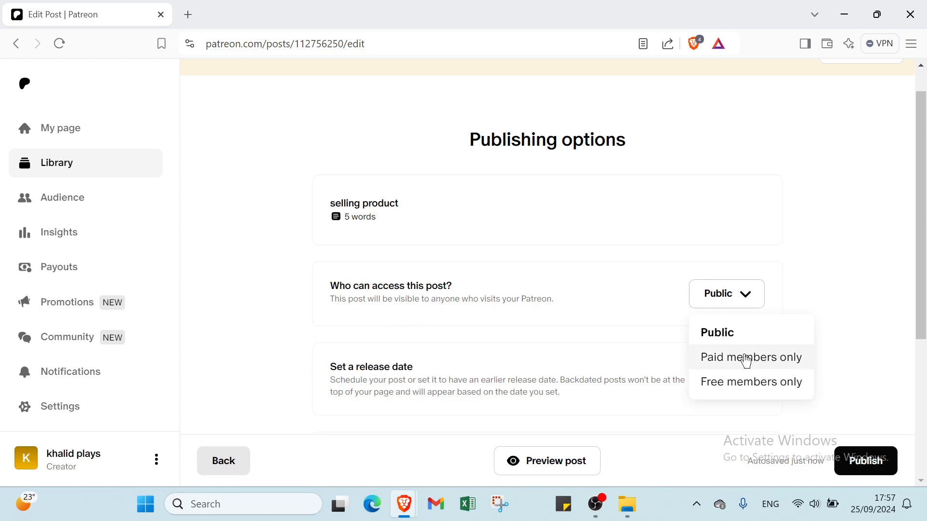
pyautogui.click(747, 358)
pyautogui.click(714, 299)
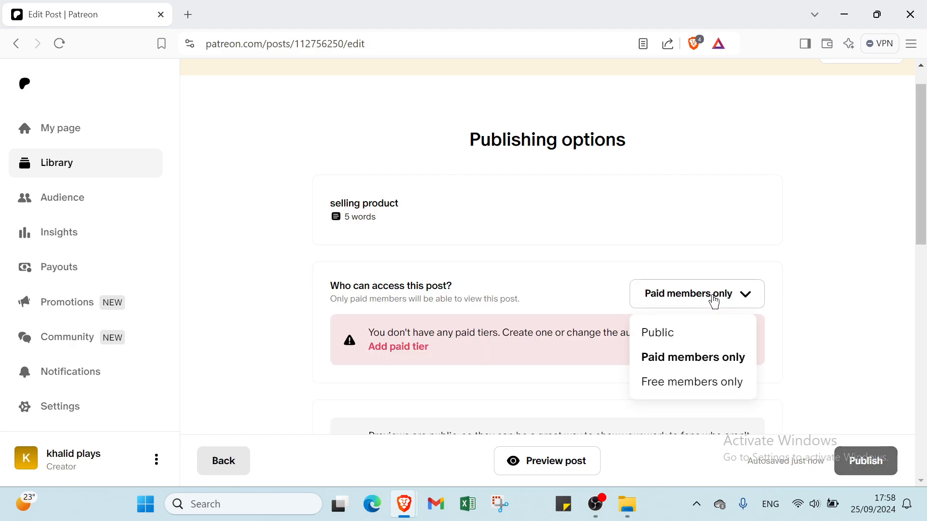
pyautogui.click(692, 328)
# - Turn on a release date for the post, review the comment and notification options, and return to the post editor
pyautogui.scroll(-3, 483, 357)
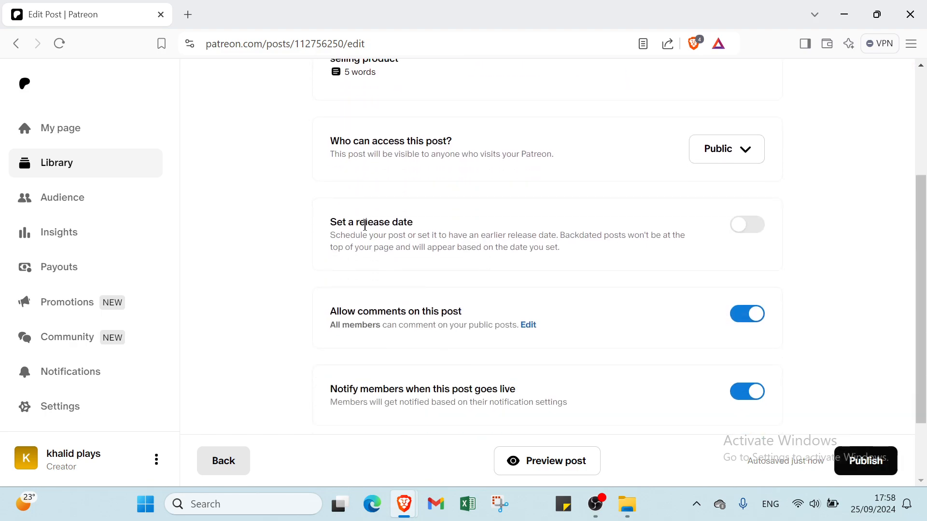
pyautogui.click(741, 224)
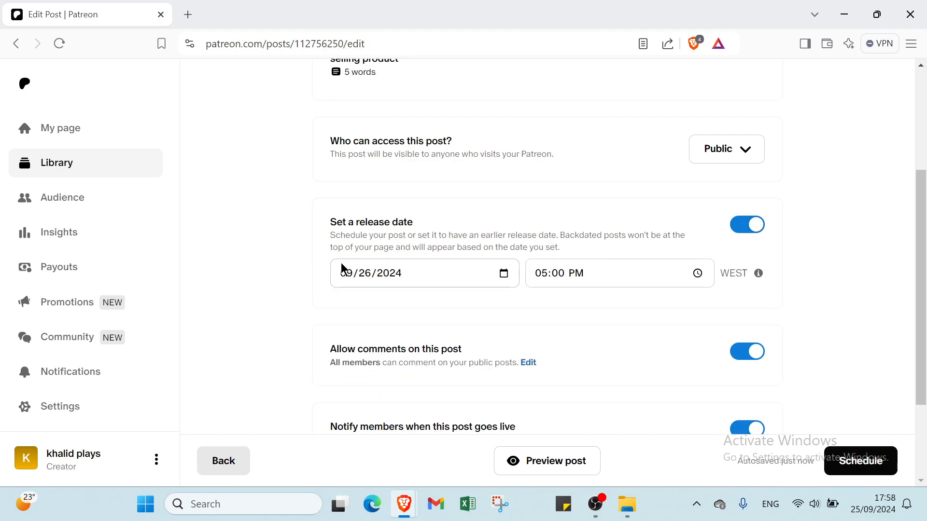
pyautogui.scroll(-3, 732, 261)
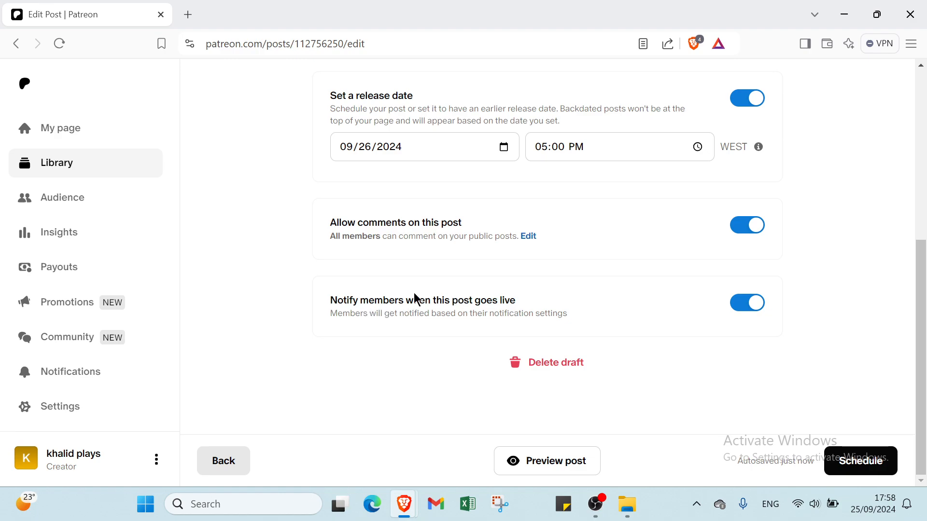
pyautogui.click(215, 461)
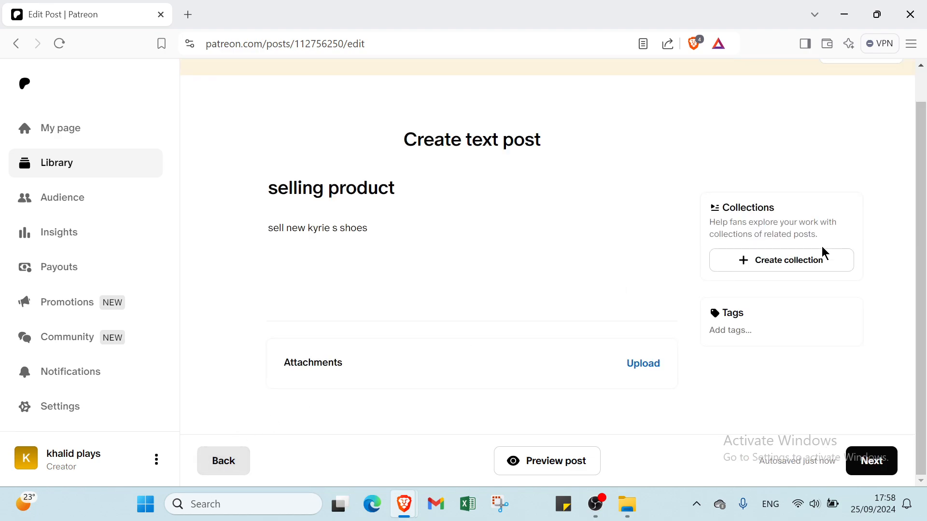
# - Open the new collection form, review its image, title and description fields, and cancel it
pyautogui.click(821, 266)
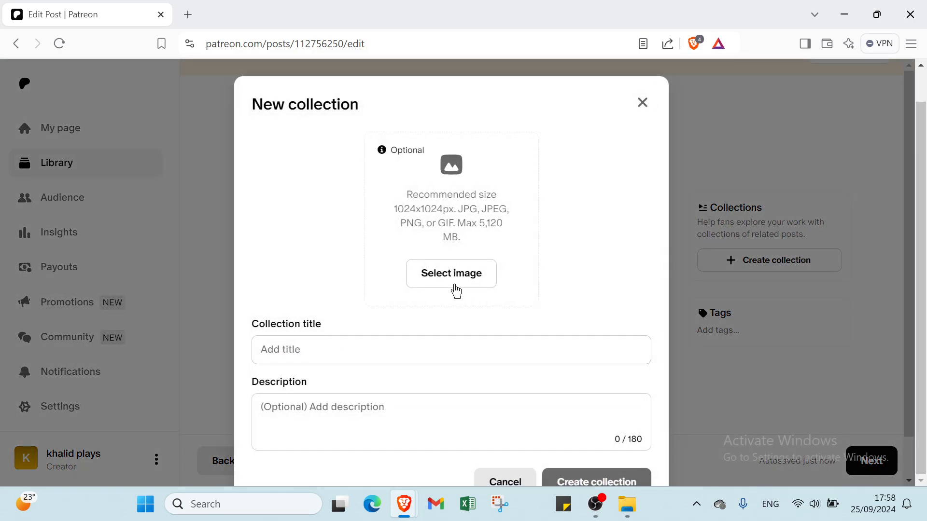
pyautogui.click(296, 414)
pyautogui.scroll(-1, 590, 425)
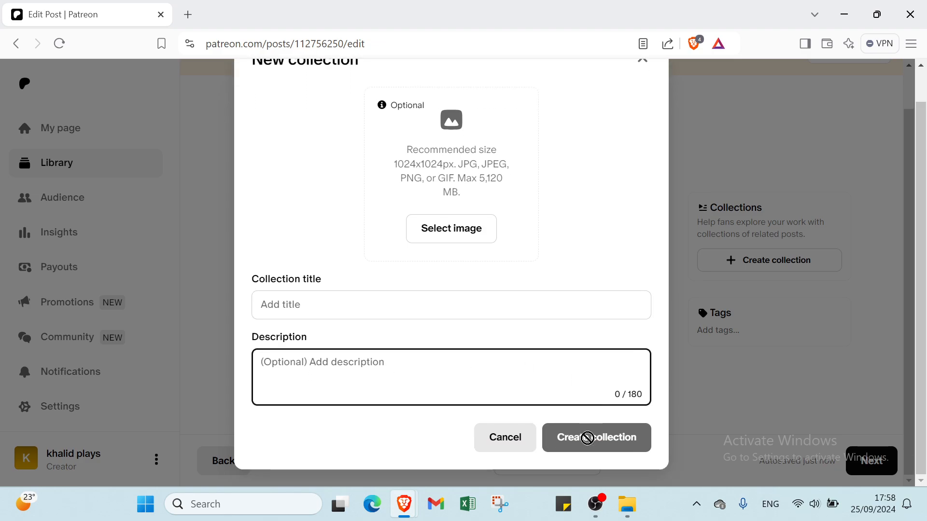
pyautogui.click(516, 440)
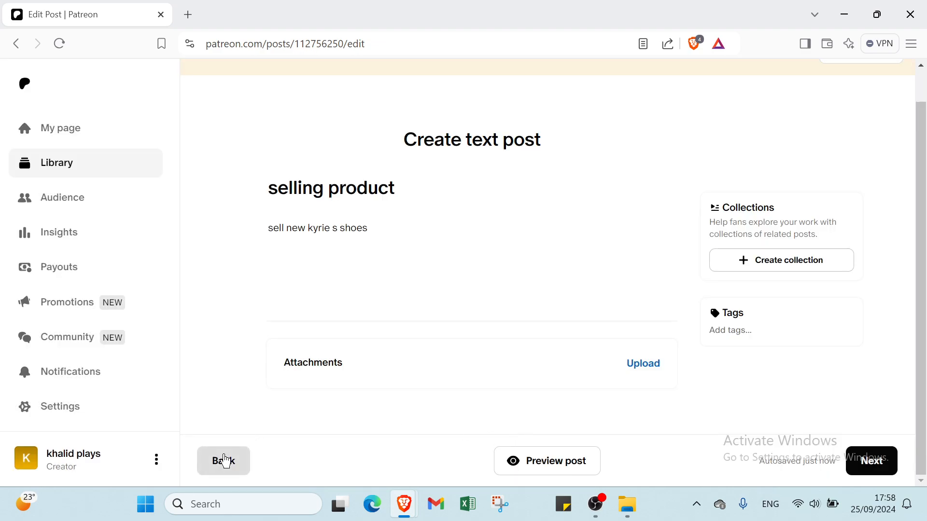
# - Leave the post editor for the creator page and review the introduction to paid membership
pyautogui.click(226, 460)
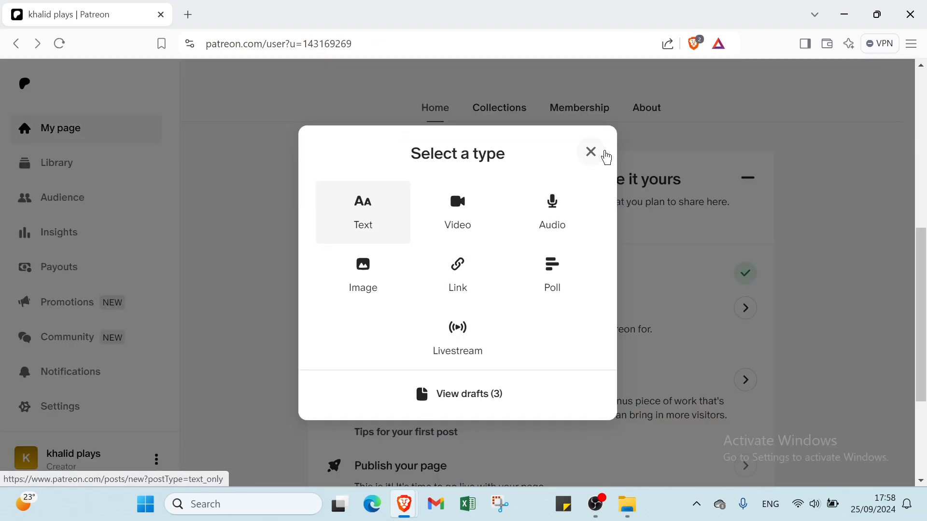
pyautogui.click(591, 152)
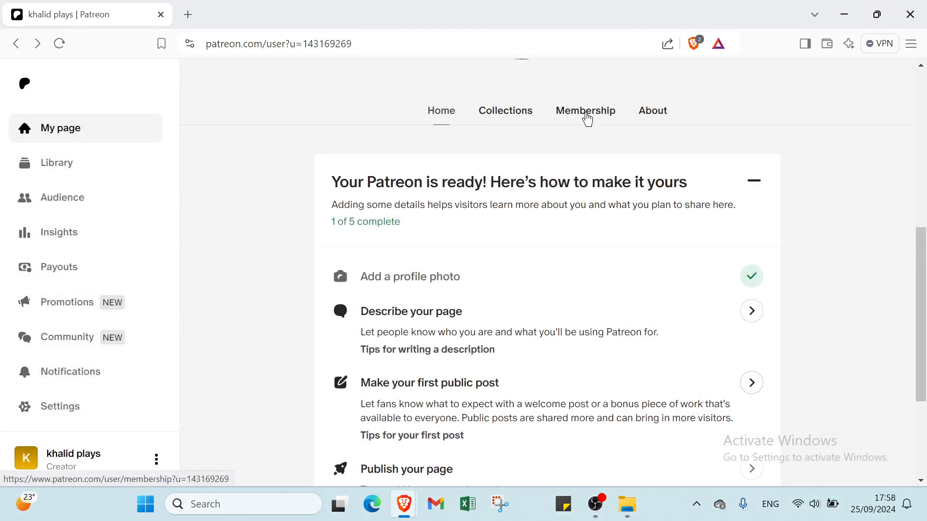
pyautogui.click(587, 119)
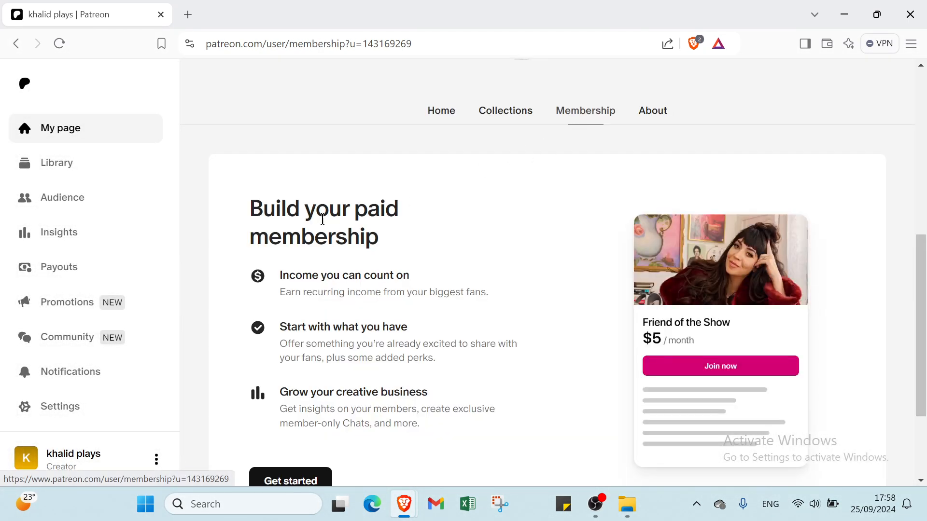
pyautogui.scroll(-2, 317, 225)
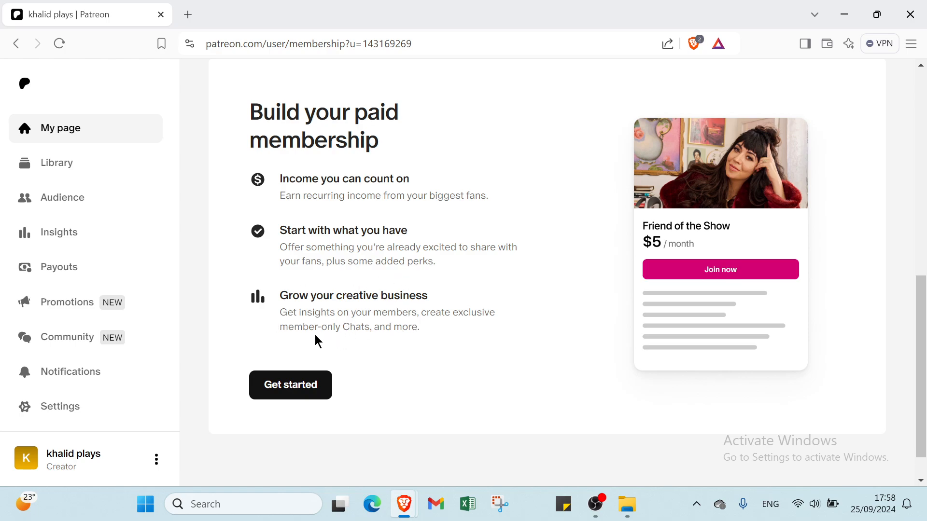
# - Start a new membership tier, dismiss the benefits guide, and examine the name, price, description, cover image, benefits and free trial settings
pyautogui.click(302, 379)
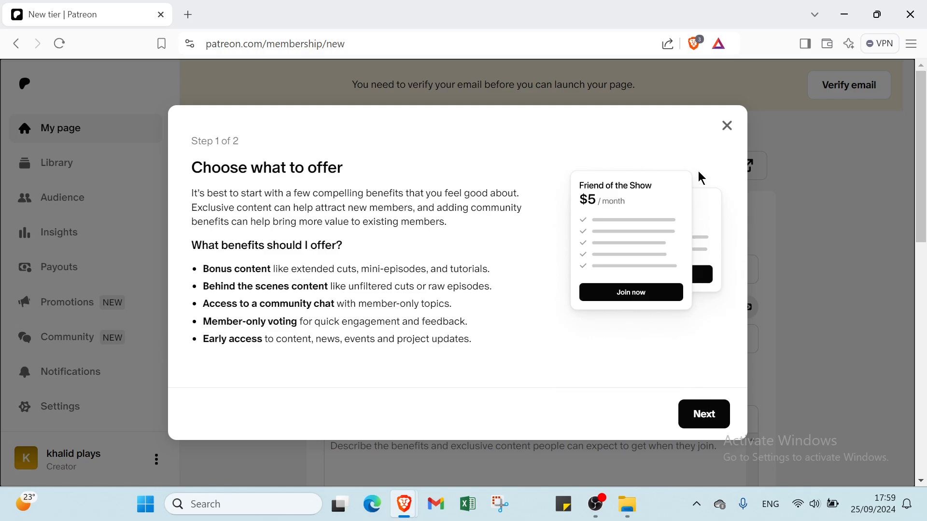
pyautogui.click(719, 134)
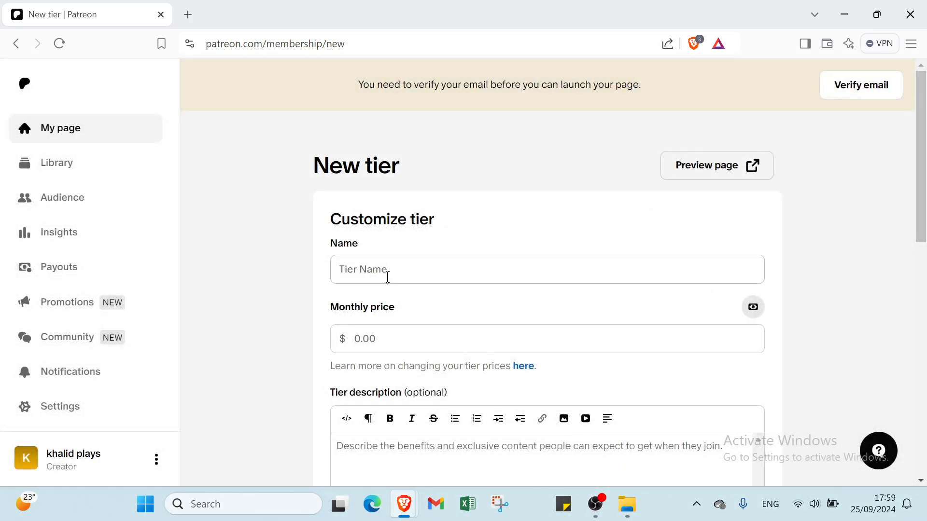
pyautogui.click(388, 277)
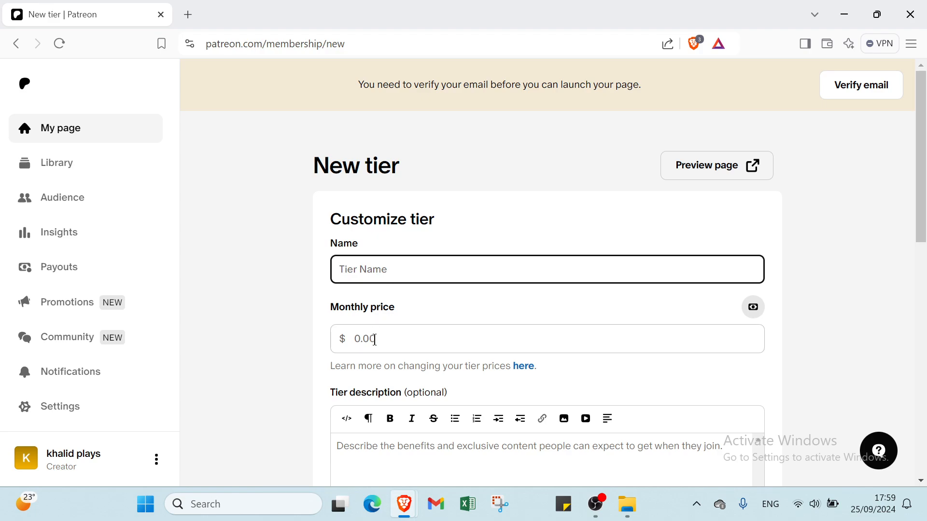
pyautogui.scroll(-3, 375, 340)
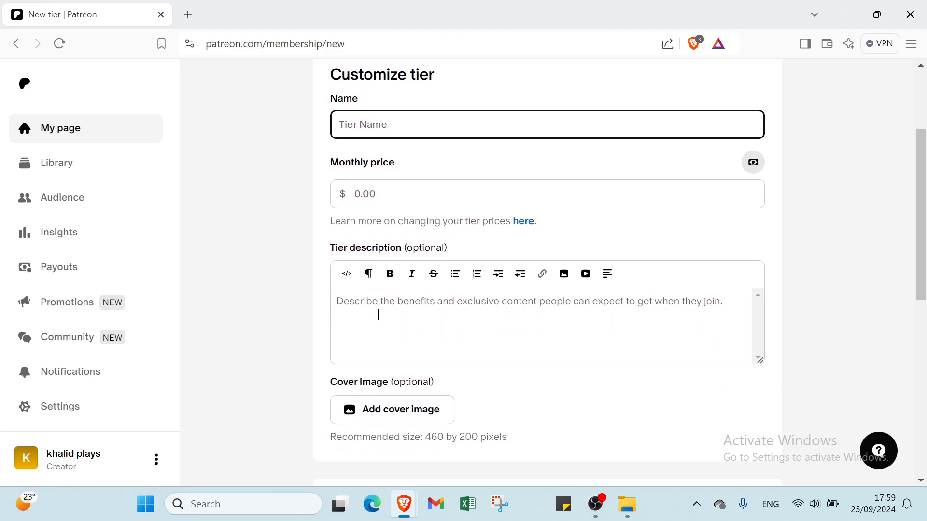
pyautogui.click(378, 314)
pyautogui.scroll(-2, 376, 318)
pyautogui.scroll(-2, 362, 283)
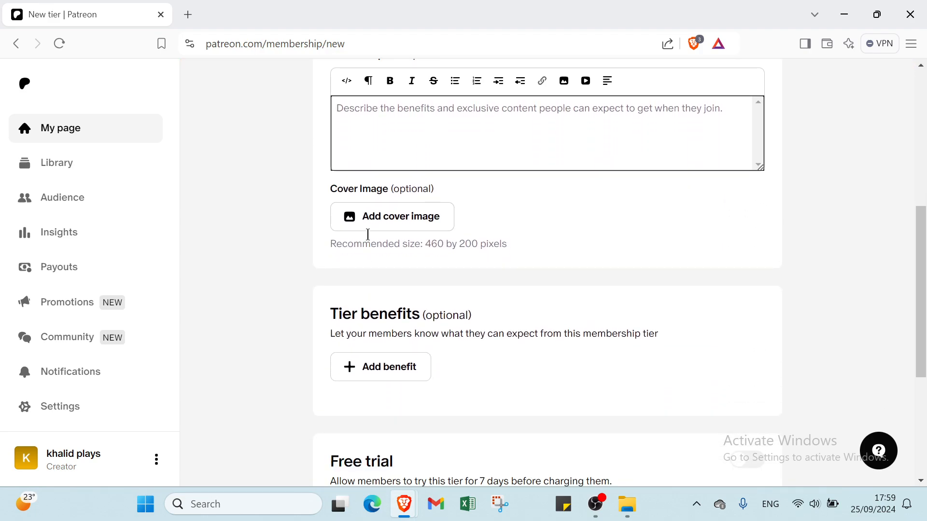
pyautogui.scroll(-2, 357, 334)
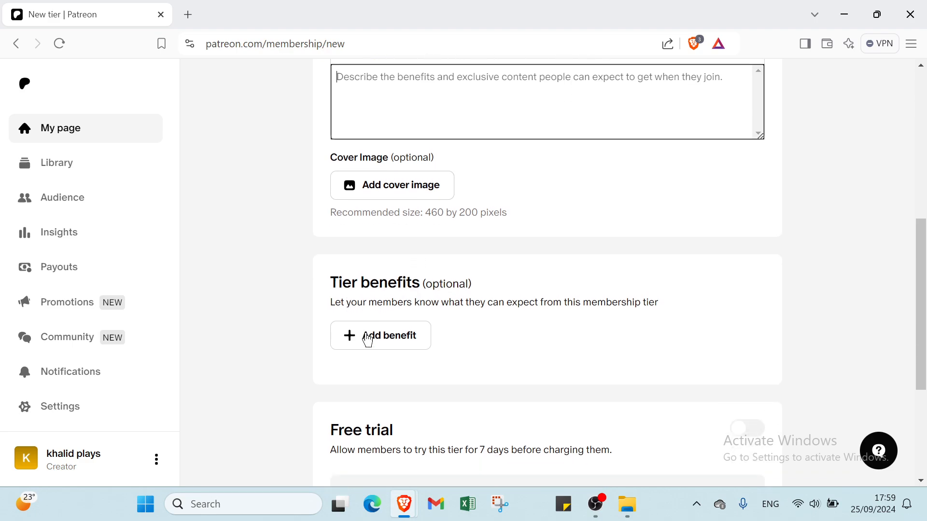
pyautogui.scroll(-2, 362, 269)
pyautogui.scroll(-2, 365, 272)
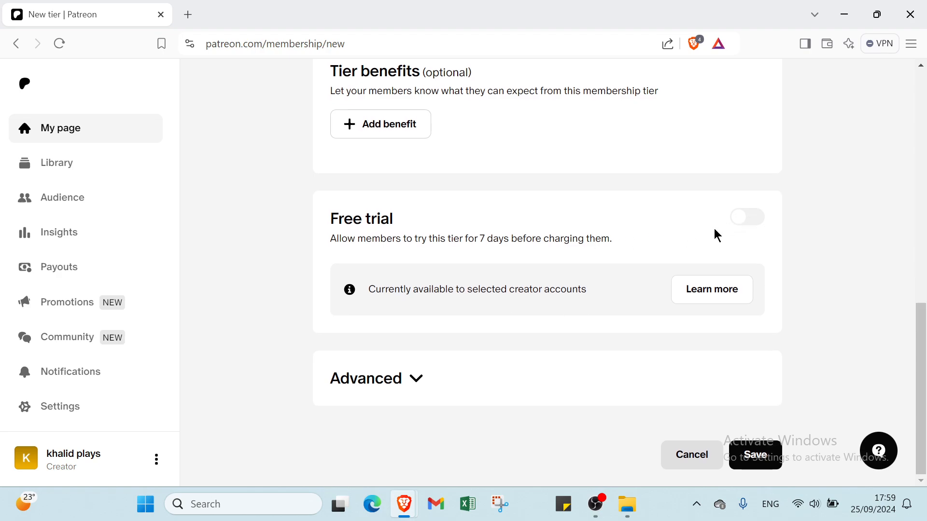
# - Try the new tier's advanced options for limiting member numbers and asking for a shipping address, and discard the tier
pyautogui.click(408, 380)
pyautogui.scroll(-4, 396, 362)
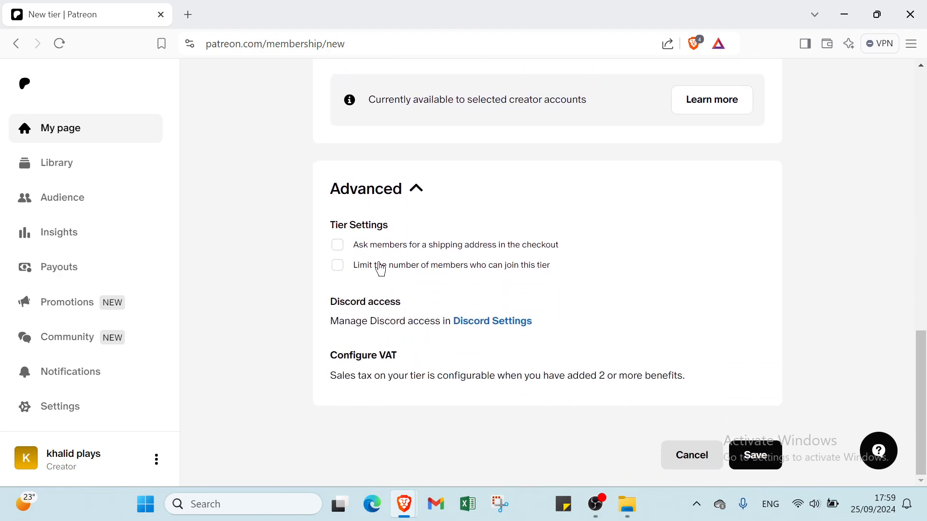
pyautogui.click(437, 266)
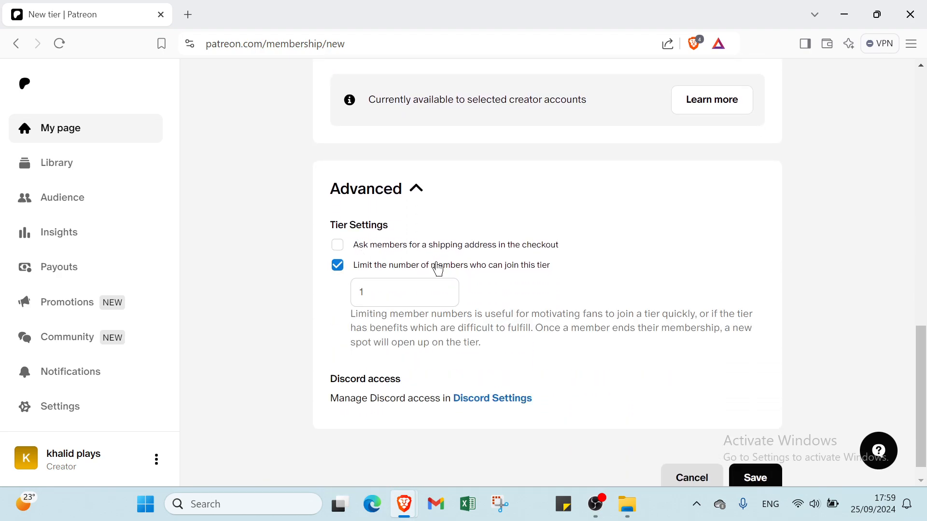
pyautogui.click(368, 249)
pyautogui.scroll(-2, 415, 290)
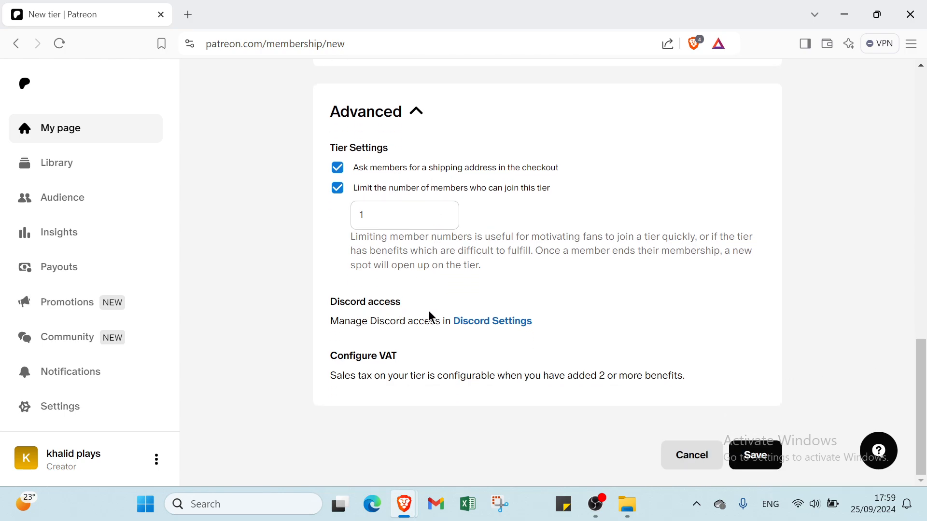
pyautogui.click(679, 457)
pyautogui.click(625, 316)
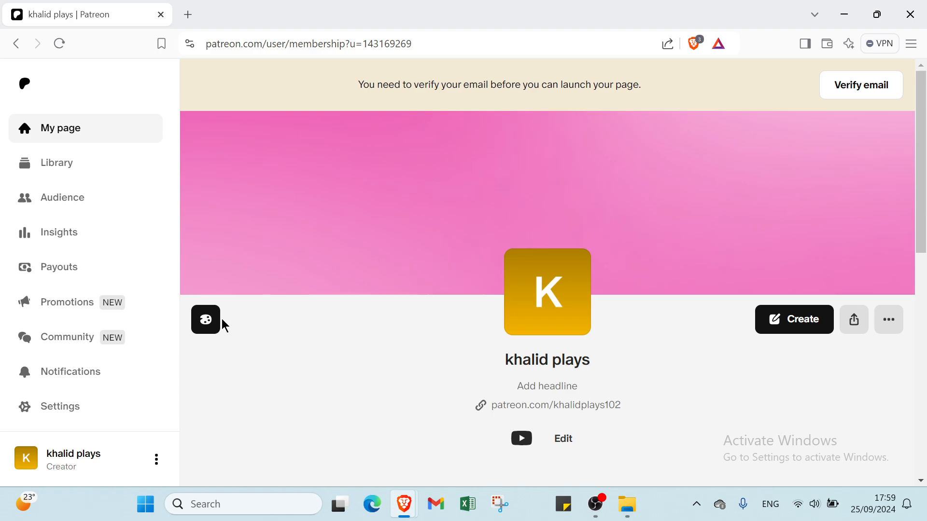
# - Log out of the creator account
pyautogui.click(156, 459)
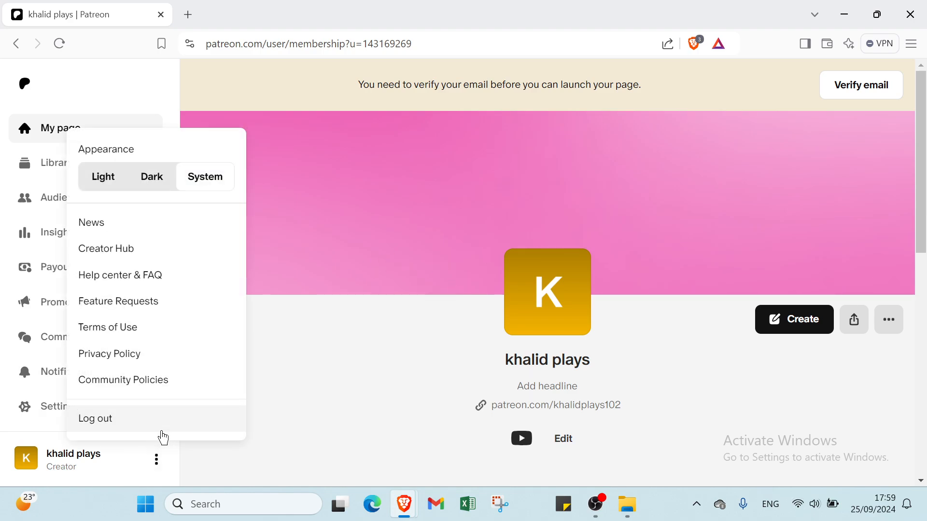
pyautogui.click(163, 433)
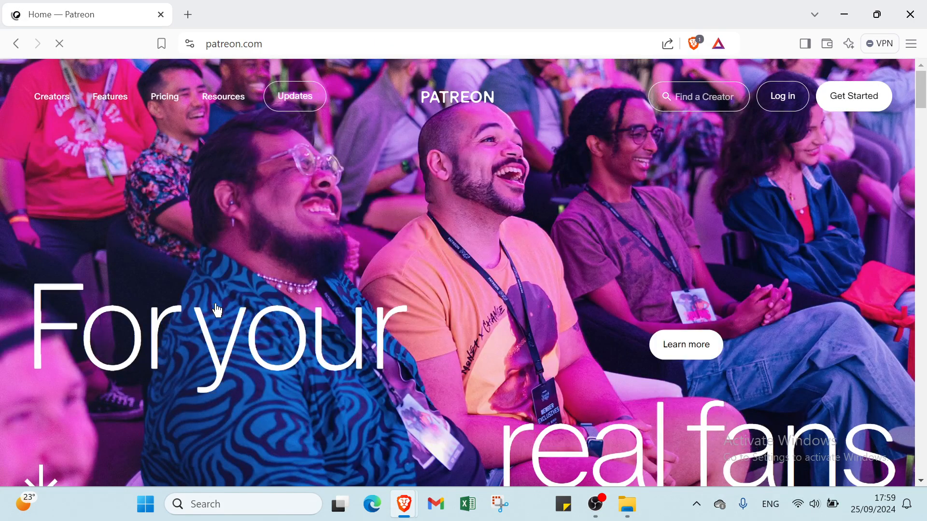